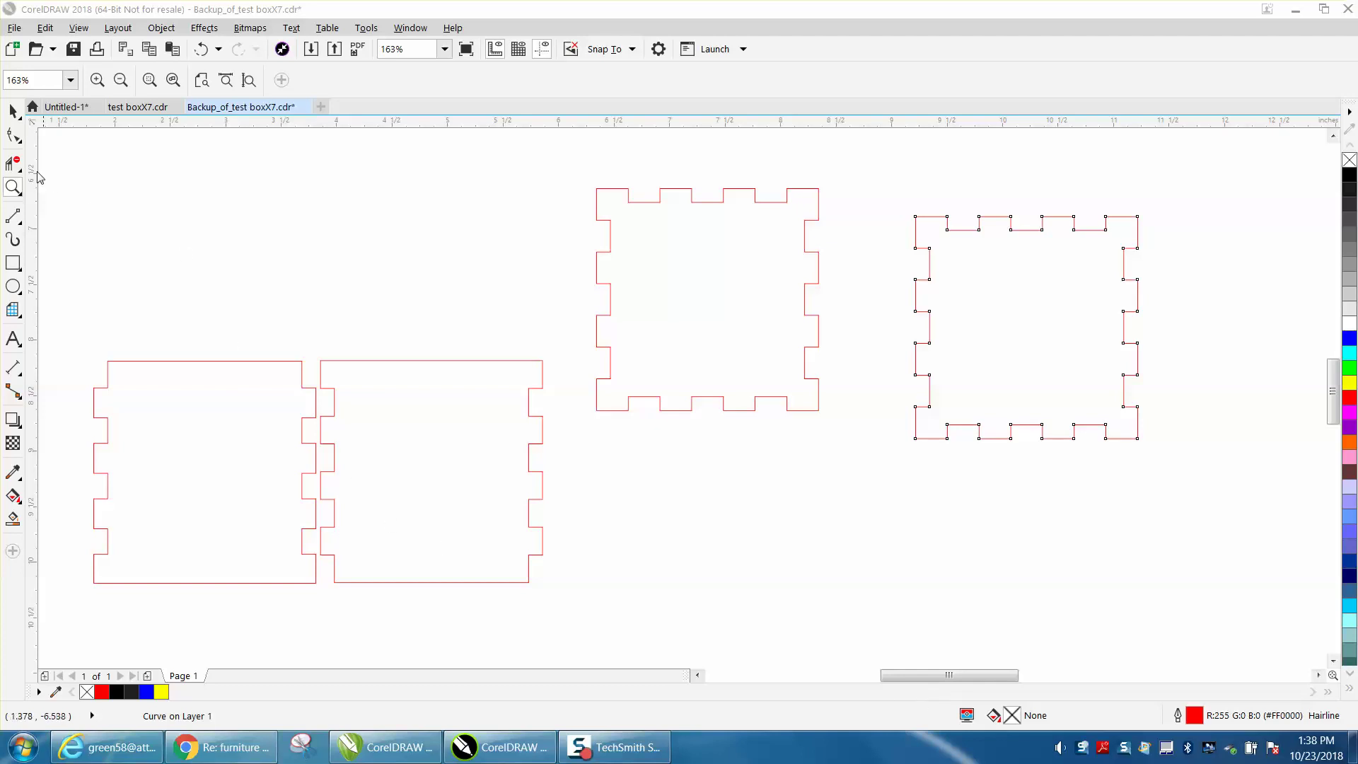
Move the second side panel beneath the top-centre panel and the right square panel to the upper left
{"action": "left_click", "coordinate": [15, 114]}
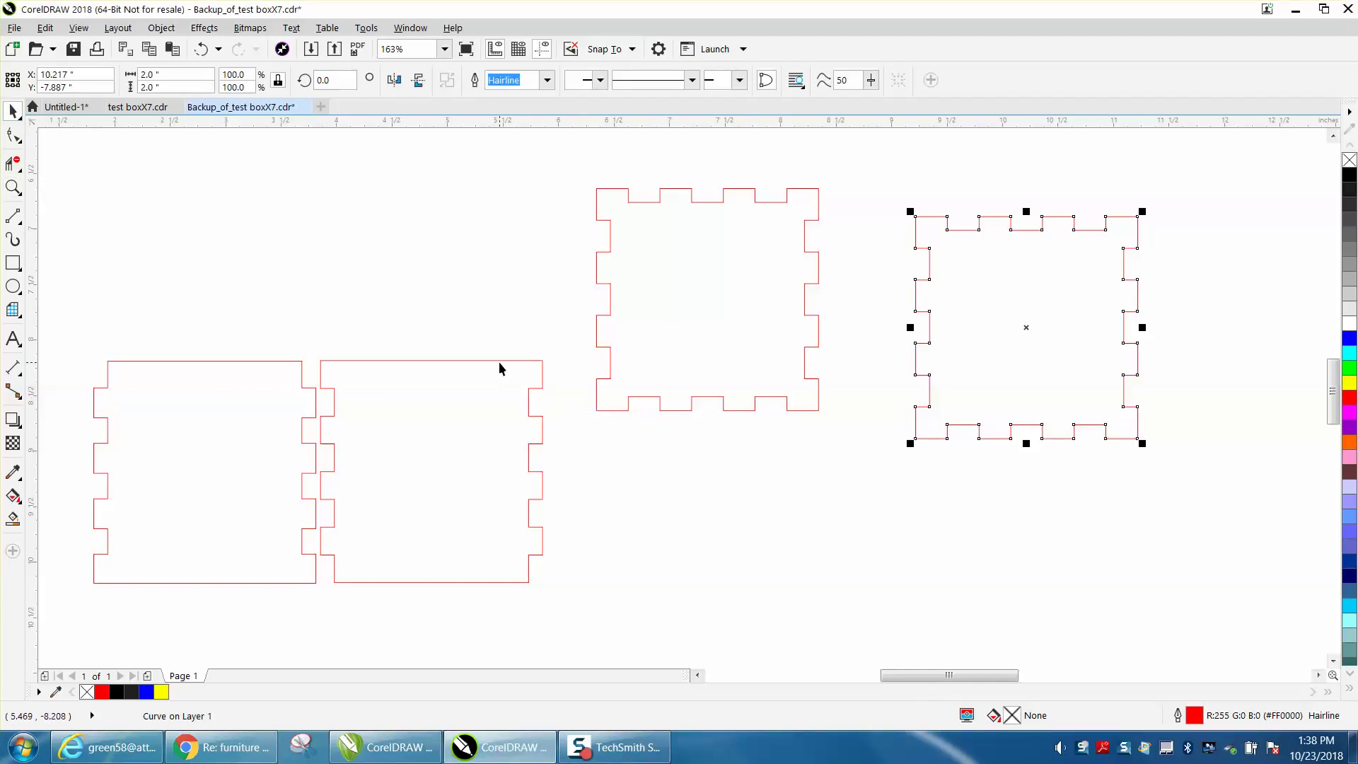
{"action": "left_click_drag", "start_coordinate": [498, 367], "coordinate": [776, 422]}
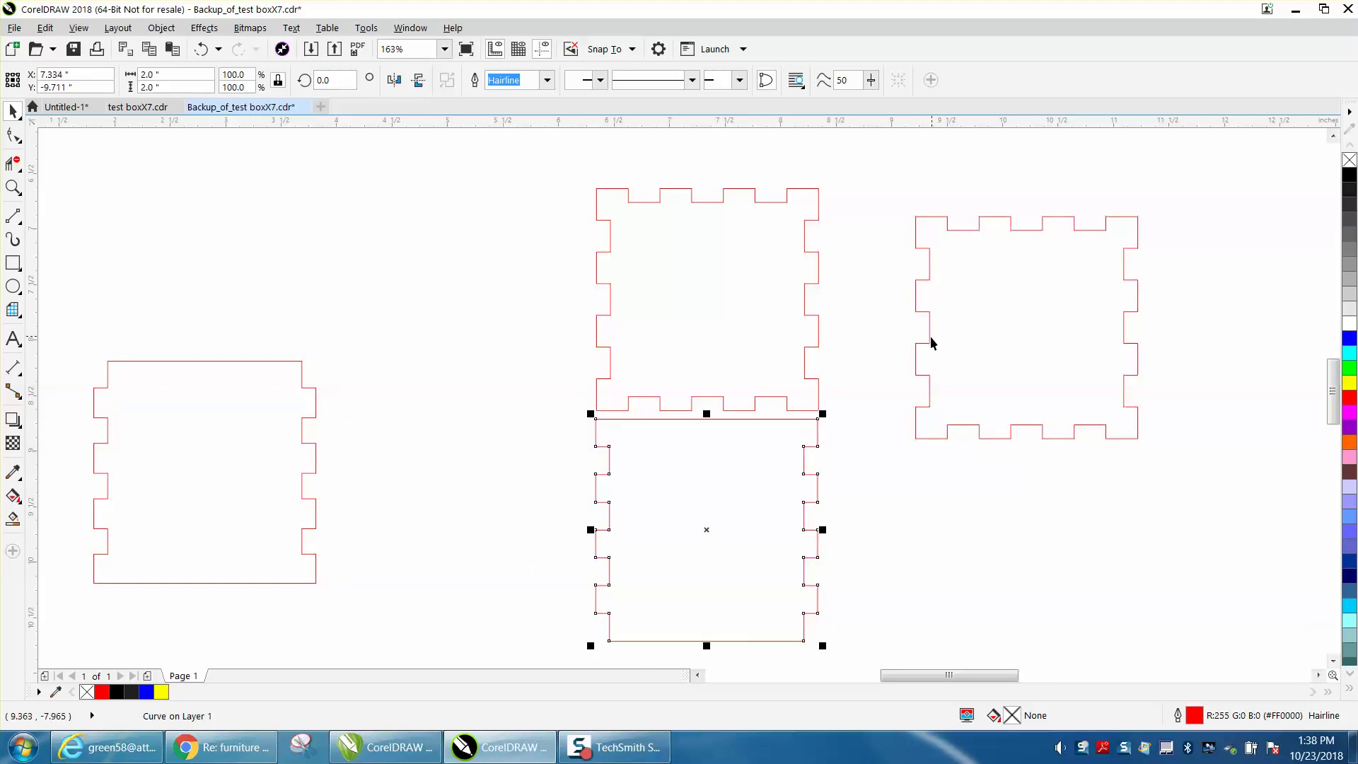
{"action": "left_click_drag", "start_coordinate": [930, 343], "coordinate": [338, 266]}
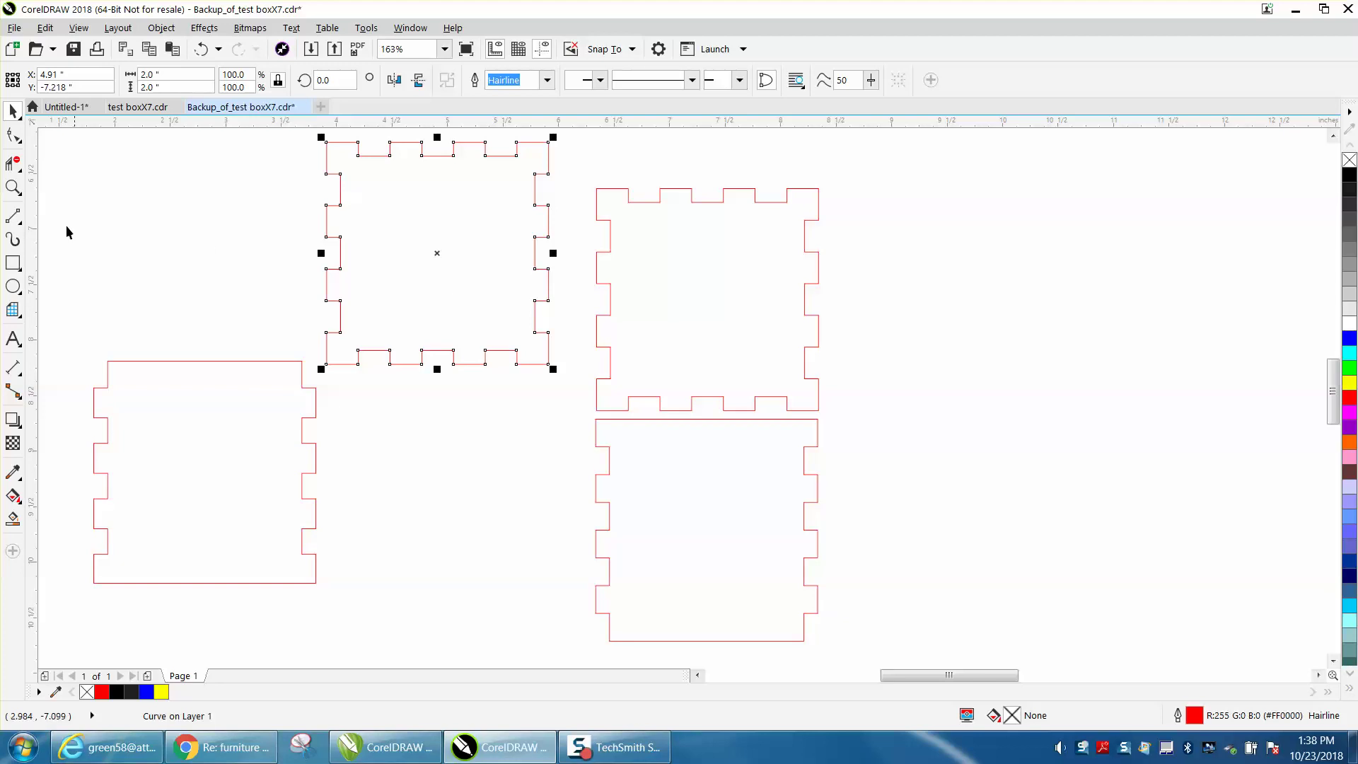
Zoom in on the centre panels' joint and snap the upper square panel onto the lower panel's top edge
{"action": "left_click", "coordinate": [13, 187]}
{"action": "left_click_drag", "start_coordinate": [561, 327], "coordinate": [940, 524]}
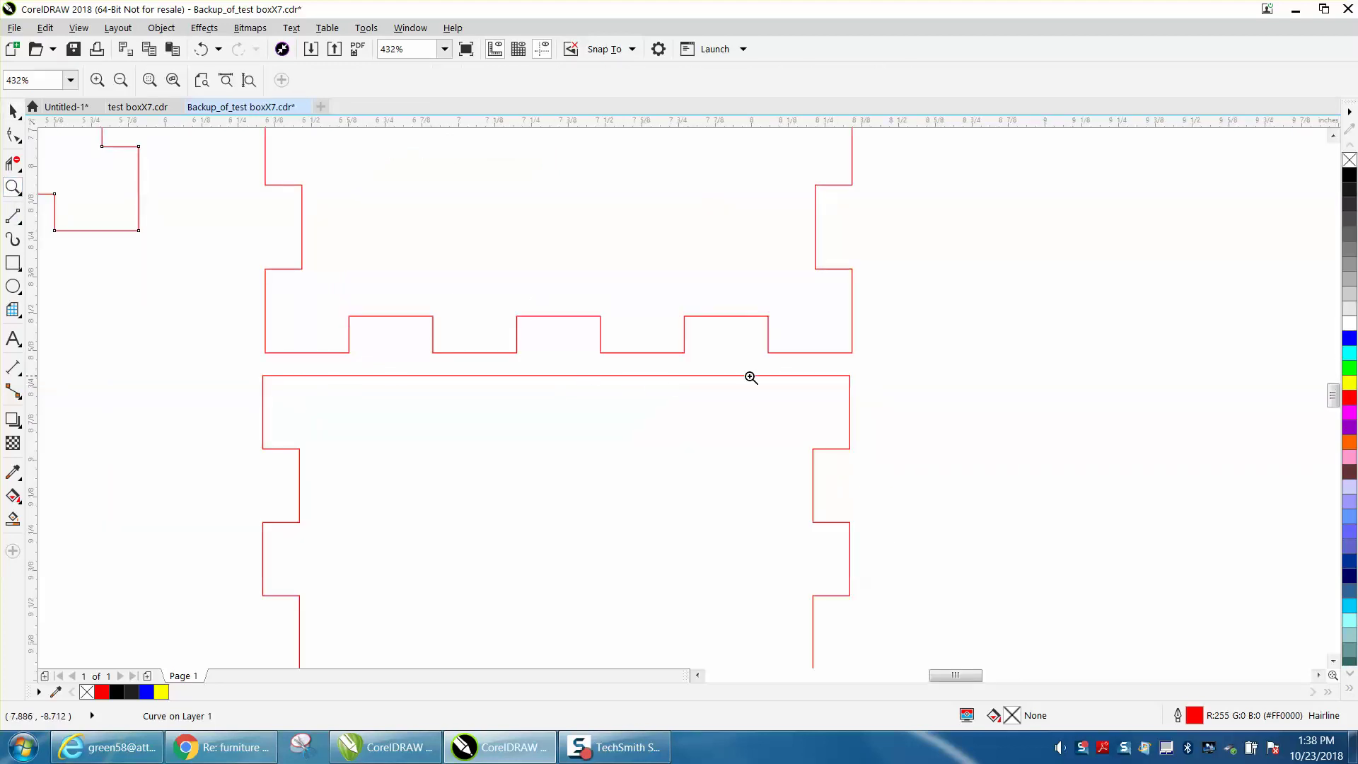
{"action": "left_click", "coordinate": [12, 135]}
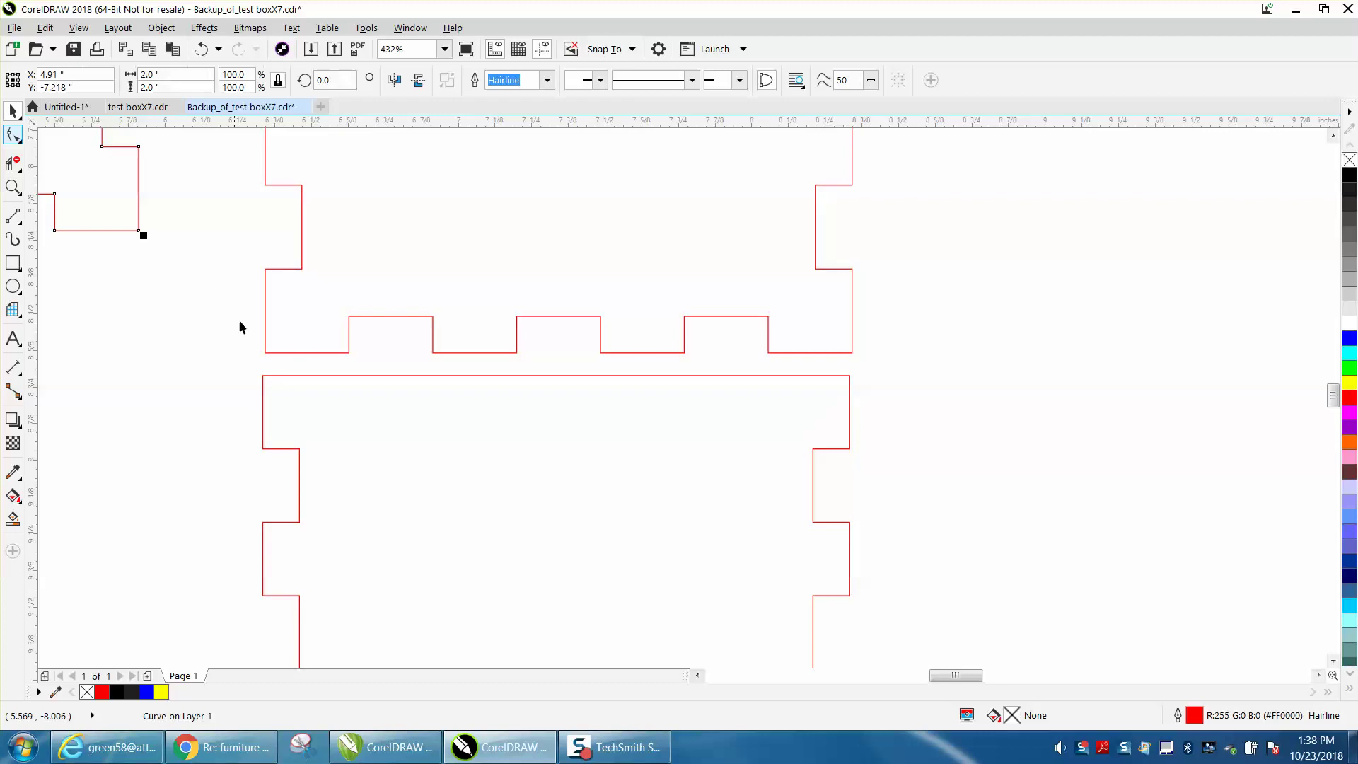
{"action": "key", "text": "space"}
{"action": "left_click", "coordinate": [265, 352]}
{"action": "left_click_drag", "start_coordinate": [267, 354], "coordinate": [264, 376]}
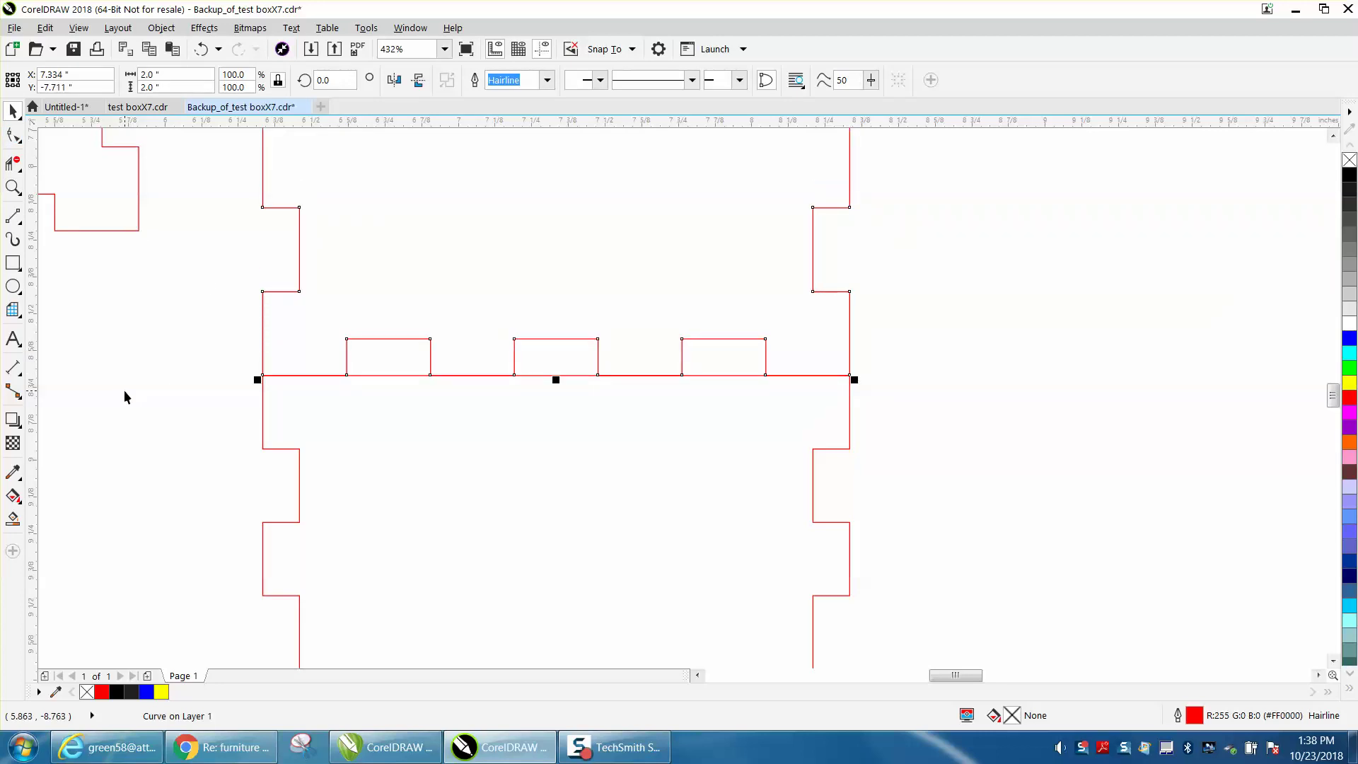
{"action": "scroll", "coordinate": [124, 389], "scroll_direction": "down", "scroll_amount": 2}
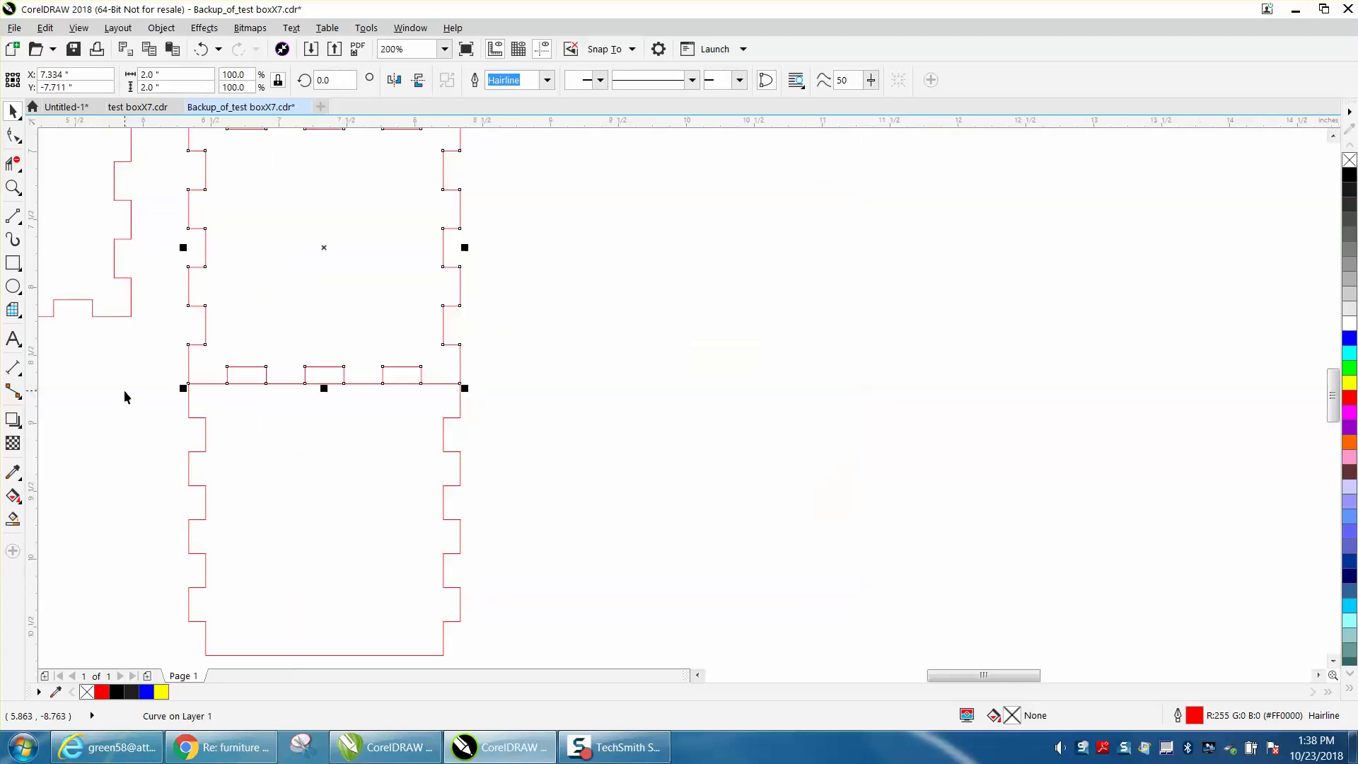
{"action": "left_click", "coordinate": [407, 307]}
Drop a copy of the upper panel to the right and trim the lines under both joint tabs
{"action": "left_click", "coordinate": [325, 246]}
{"action": "left_click_drag", "start_coordinate": [326, 246], "coordinate": [783, 256]}
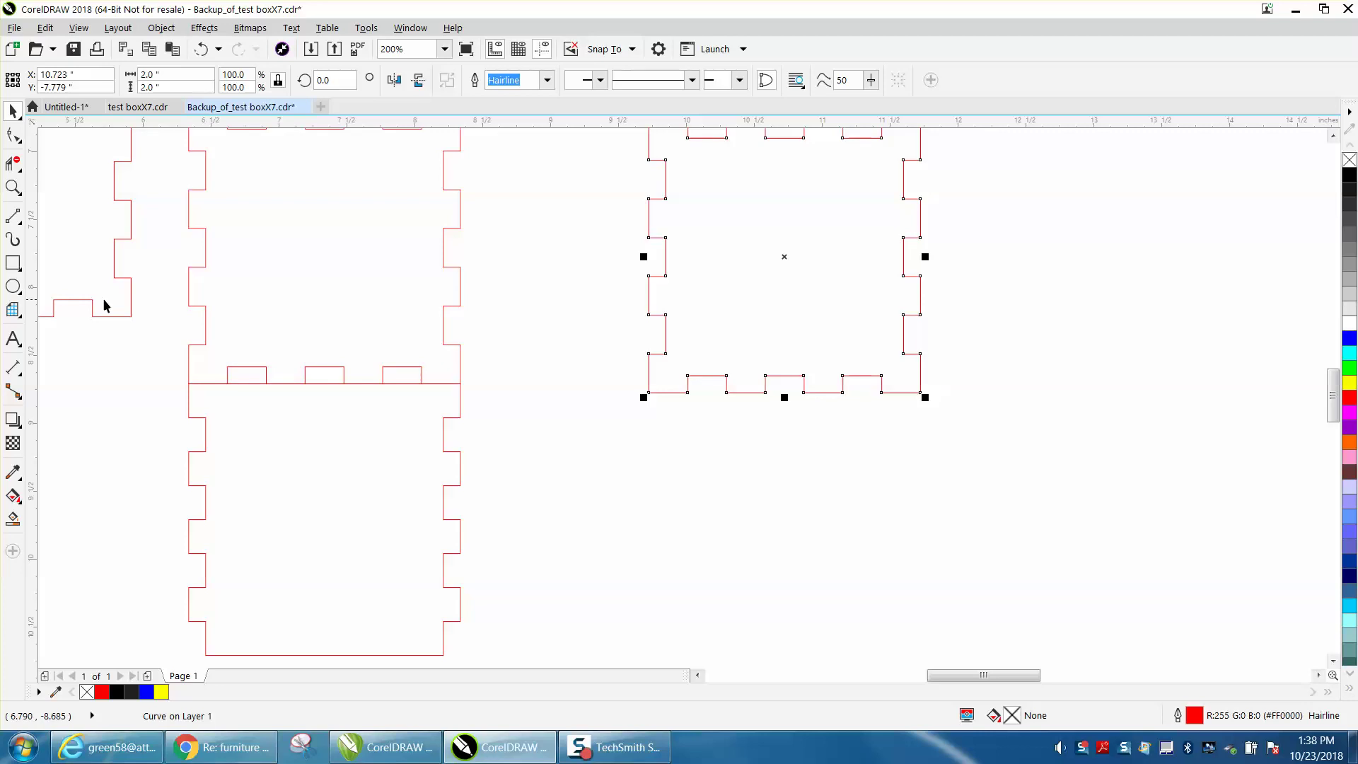
{"action": "left_click", "coordinate": [13, 164]}
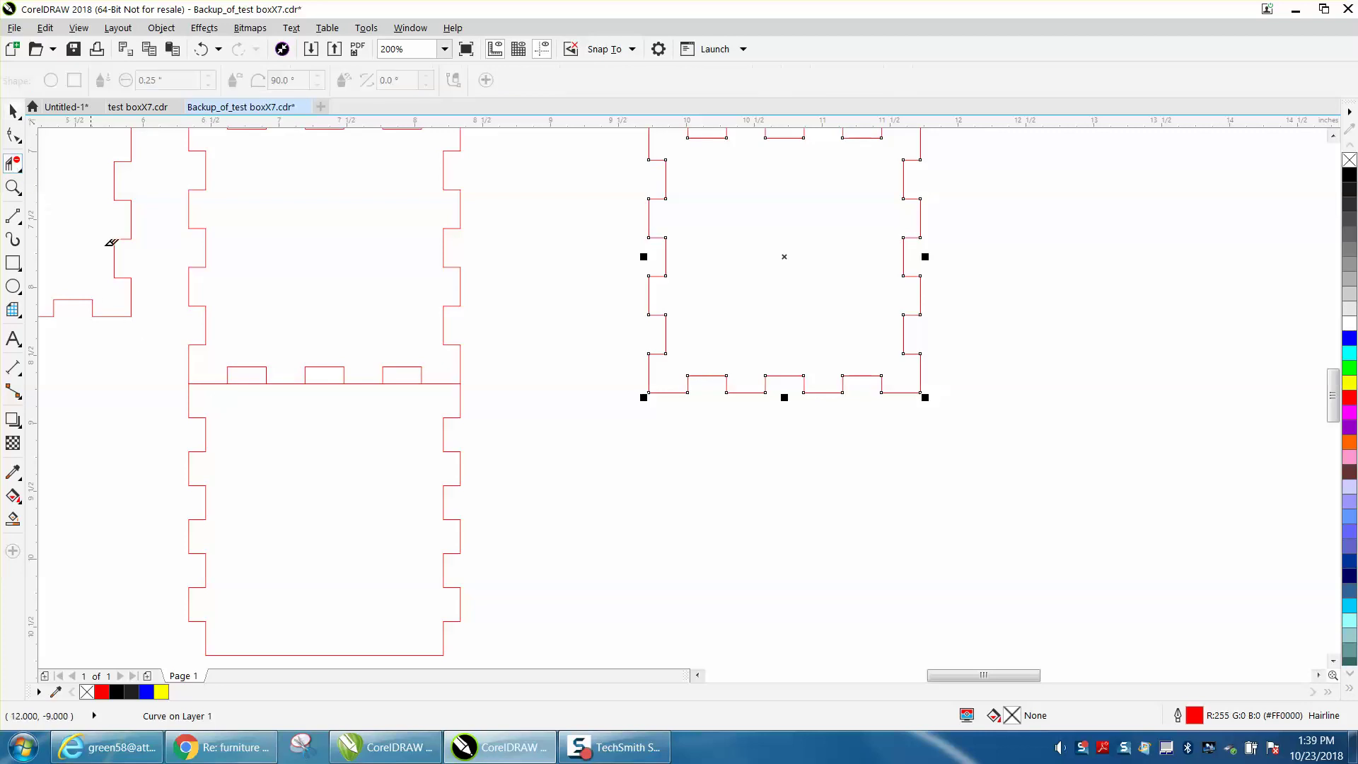
{"action": "left_click", "coordinate": [254, 382]}
{"action": "left_click", "coordinate": [333, 380]}
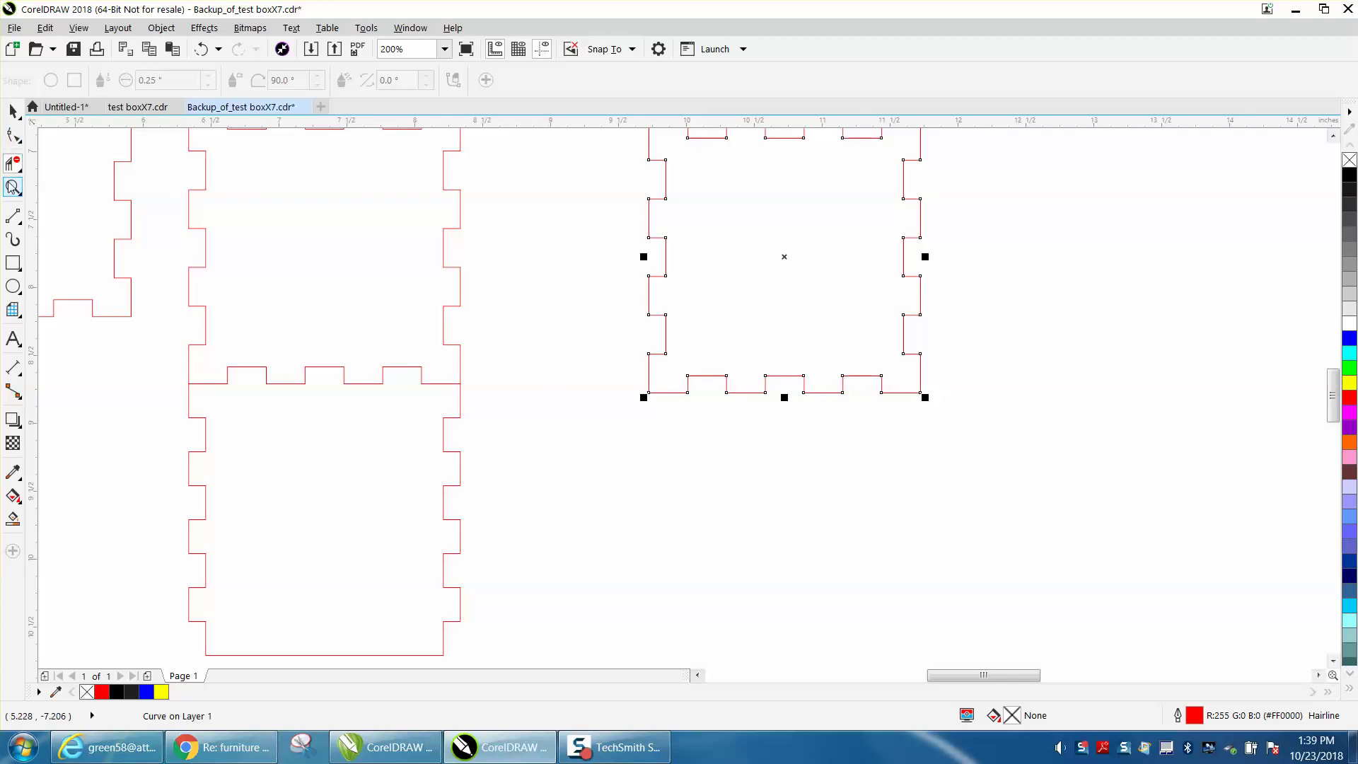
Smart-fill the lower panel area black, drag the new shape right, and move the trimmed outline down
{"action": "left_click", "coordinate": [12, 495]}
{"action": "left_click", "coordinate": [12, 518]}
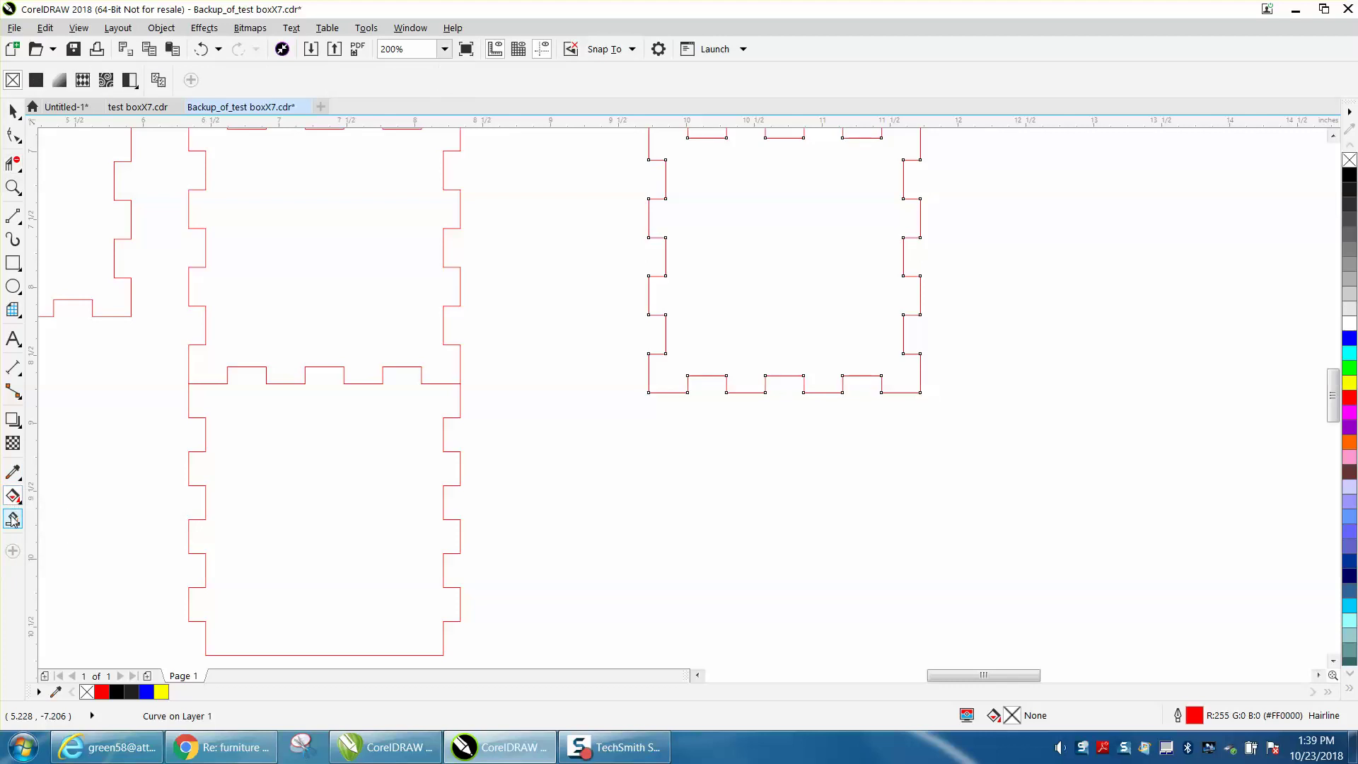
{"action": "left_click", "coordinate": [321, 521]}
{"action": "left_click", "coordinate": [13, 111]}
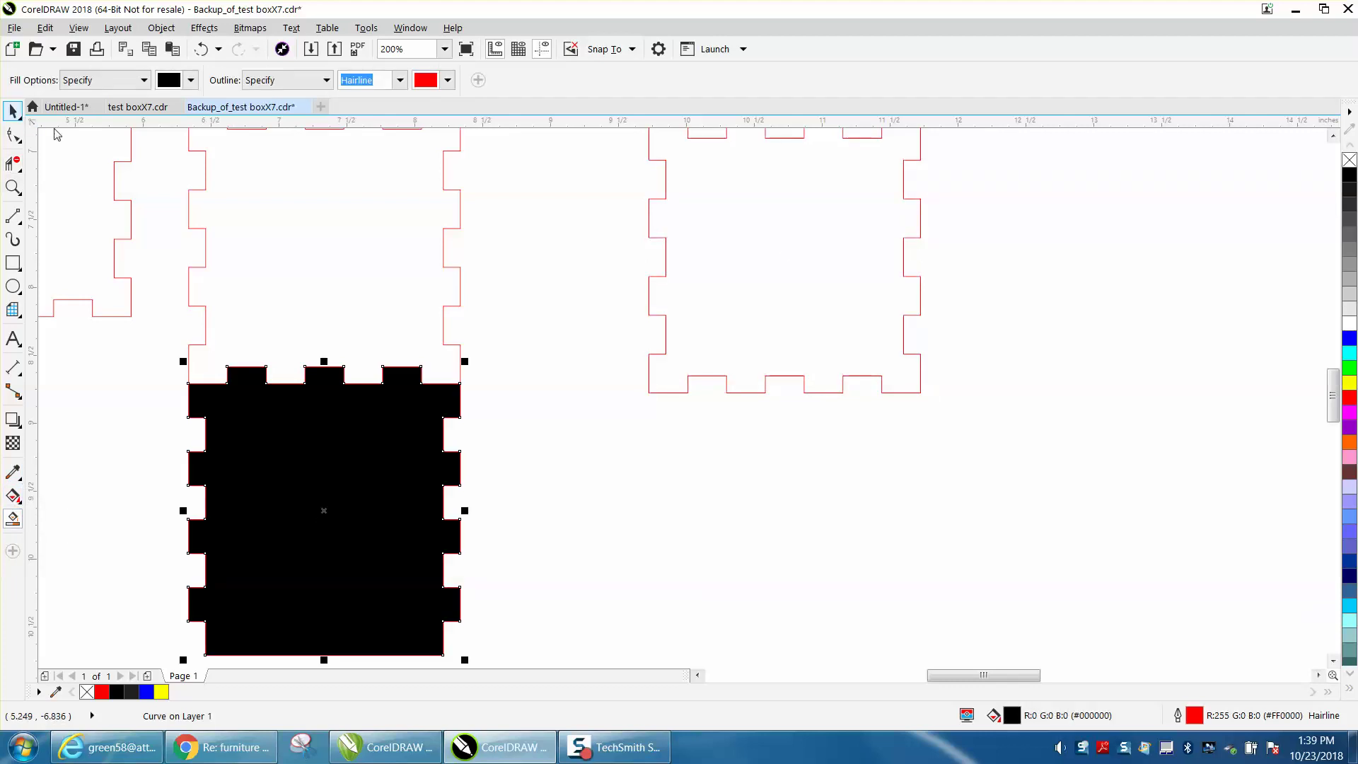
{"action": "left_click_drag", "start_coordinate": [327, 509], "coordinate": [1138, 469]}
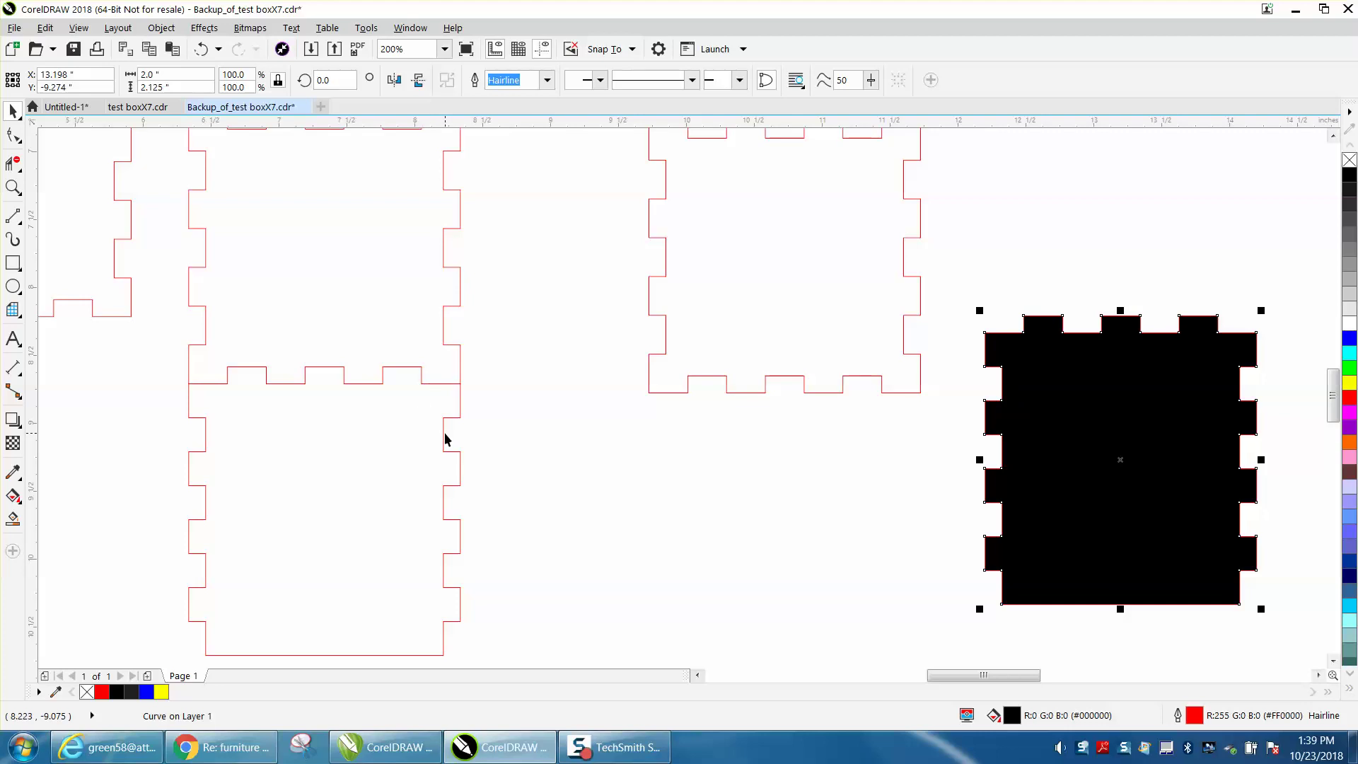
{"action": "left_click_drag", "start_coordinate": [445, 438], "coordinate": [604, 500]}
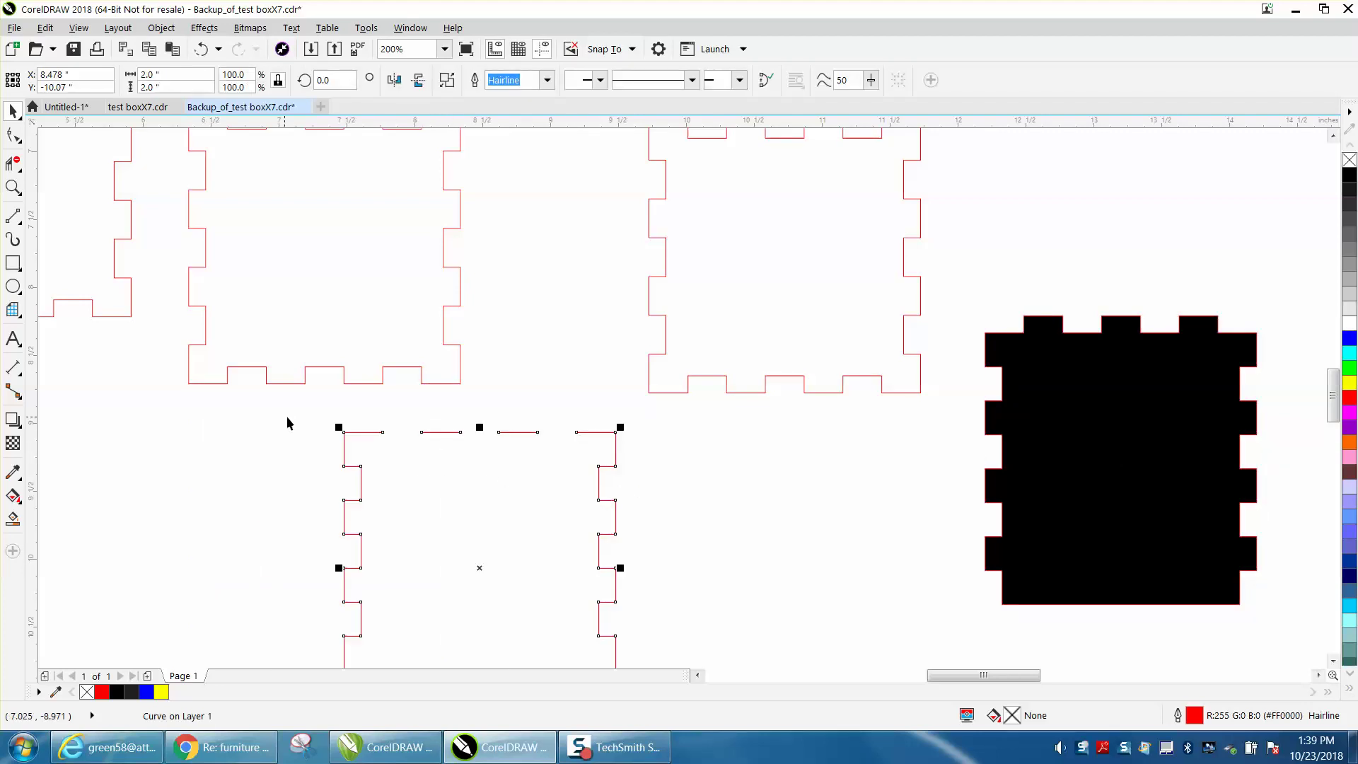
Zoom in on the panel outlines and rearrange the side panels into a row along the bottom
{"action": "scroll", "coordinate": [287, 417], "scroll_direction": "down", "scroll_amount": 3}
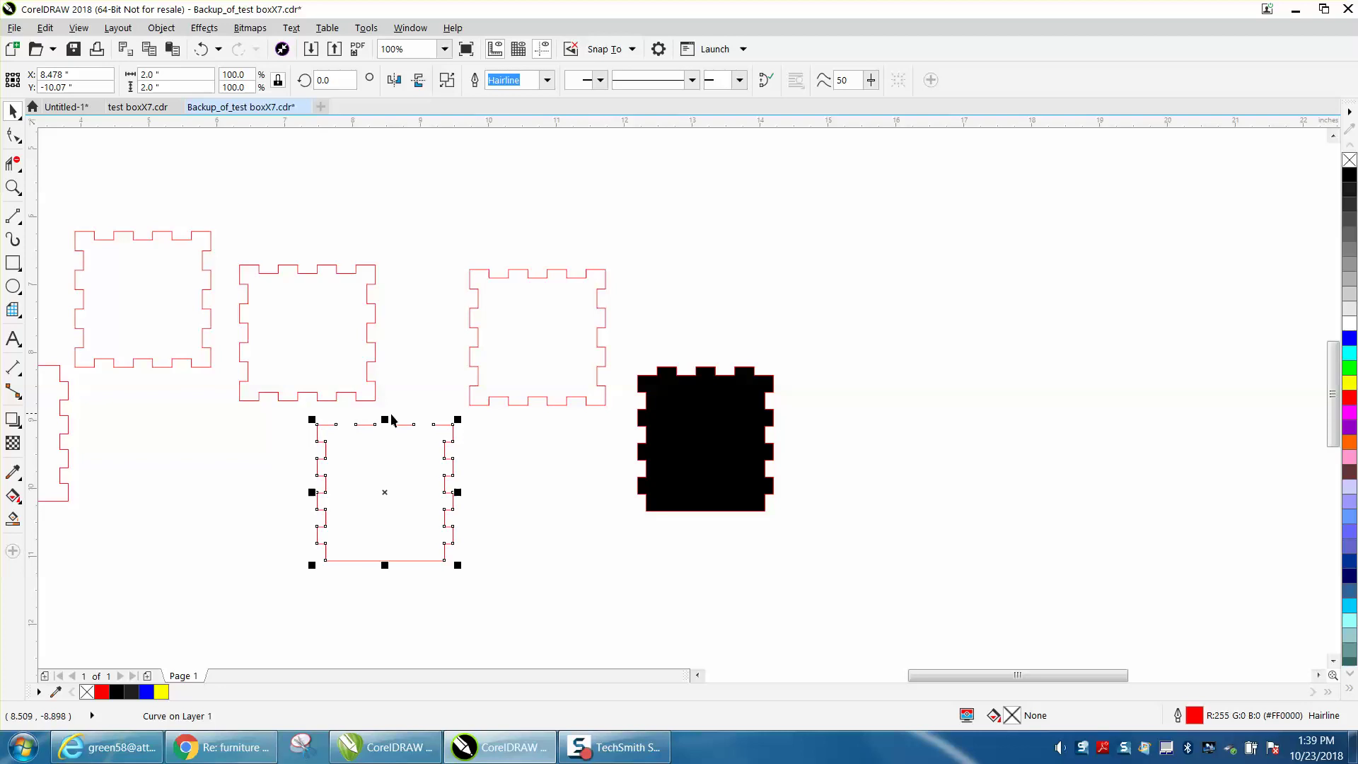
{"action": "scroll", "coordinate": [392, 419], "scroll_direction": "down", "scroll_amount": 2}
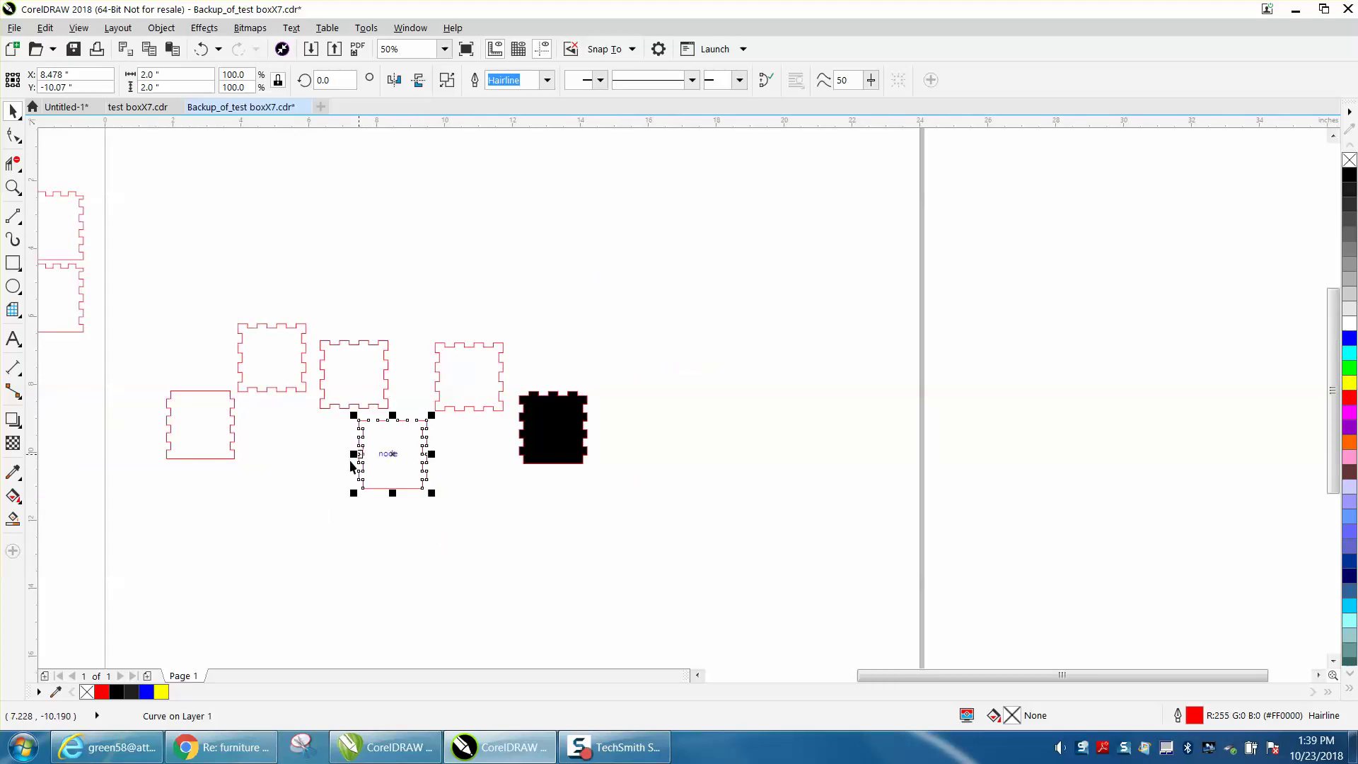
{"action": "left_click", "coordinate": [14, 187]}
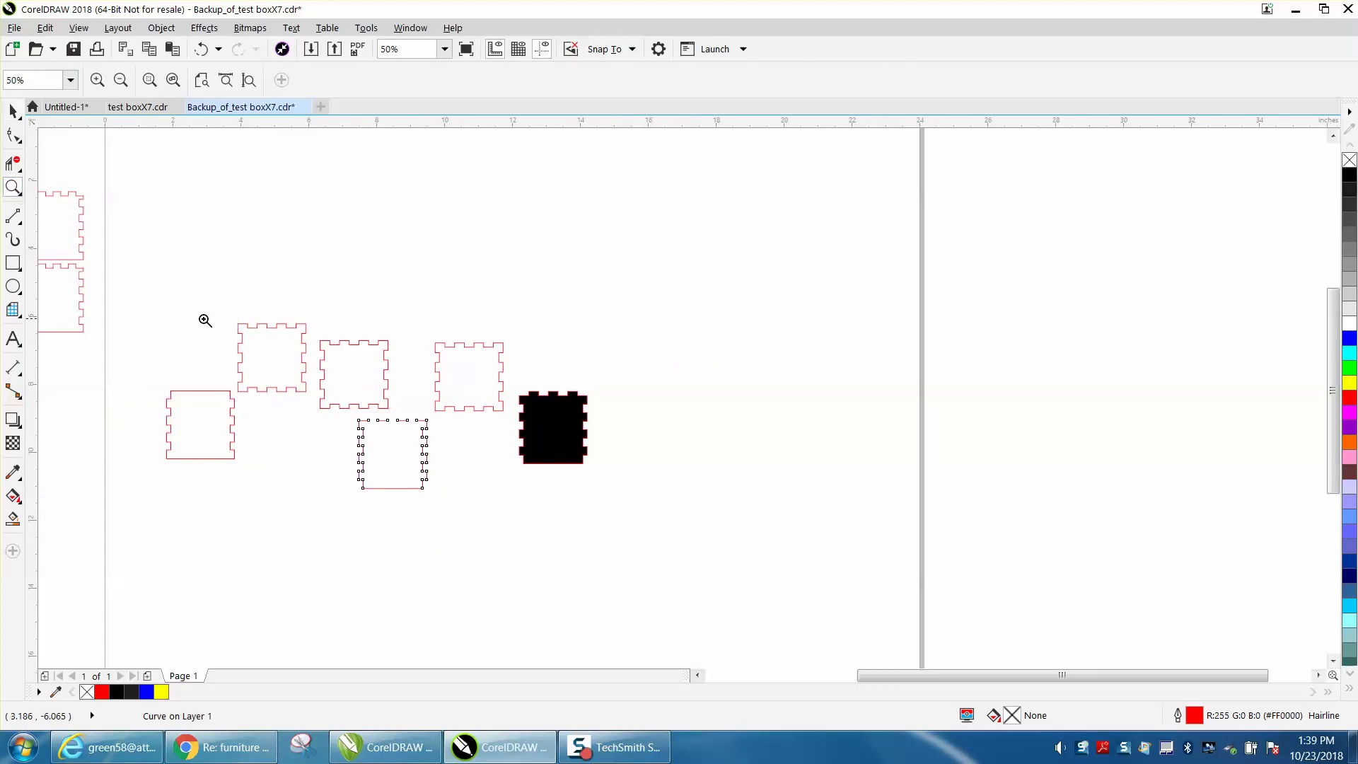
{"action": "left_click_drag", "start_coordinate": [154, 322], "coordinate": [624, 559]}
{"action": "left_click", "coordinate": [14, 111]}
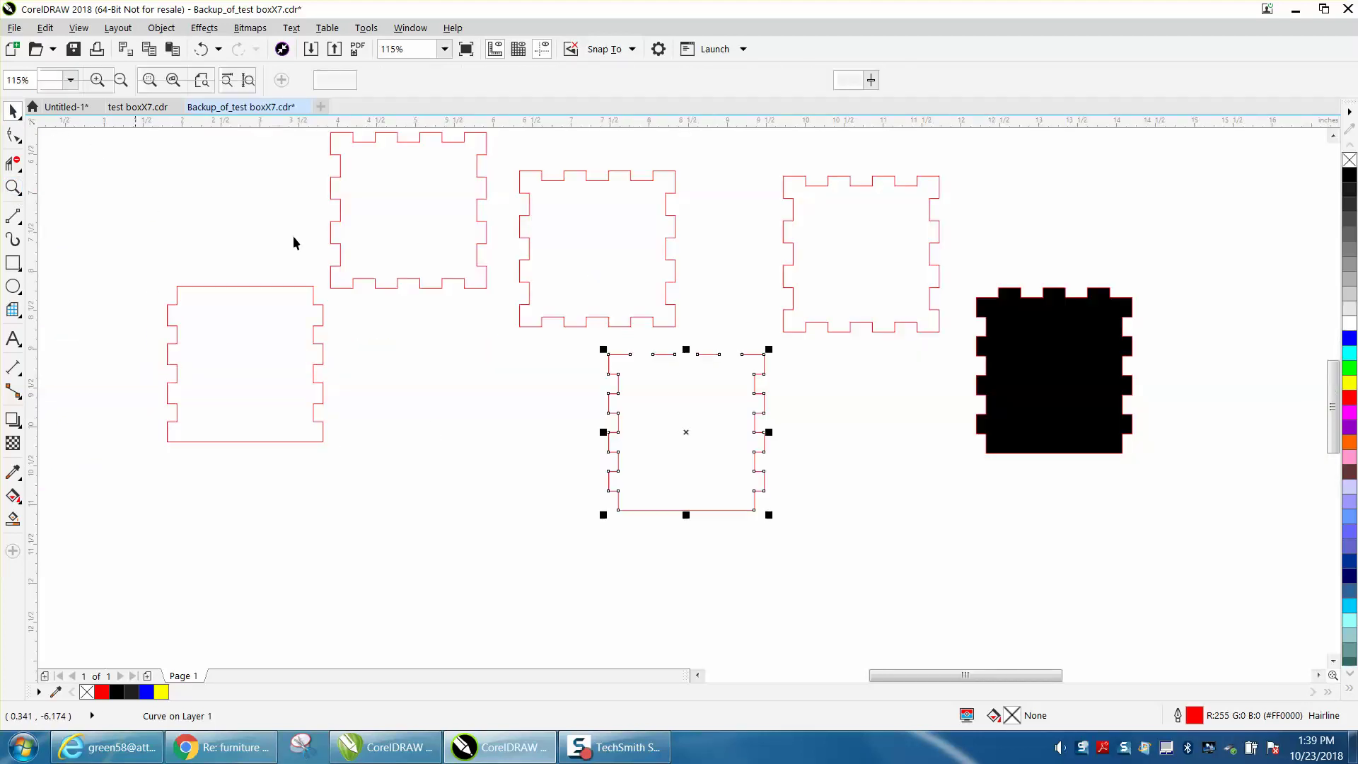
{"action": "left_click_drag", "start_coordinate": [589, 344], "coordinate": [762, 525]}
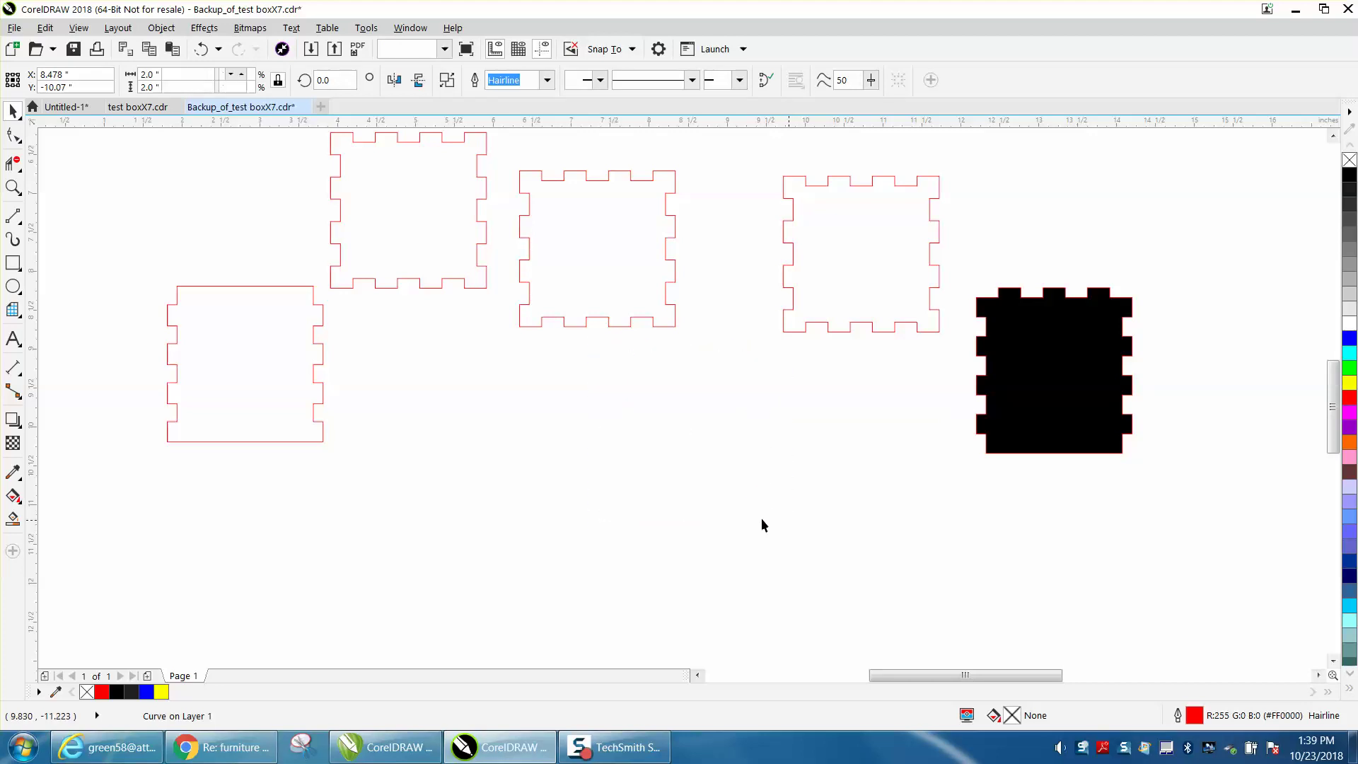
{"action": "left_click_drag", "start_coordinate": [784, 441], "coordinate": [619, 459]}
Repeat the copy, move the trimmed outline far left, and set the lid shape to no fill, moving it down-left
{"action": "key", "text": "ctrl+r"}
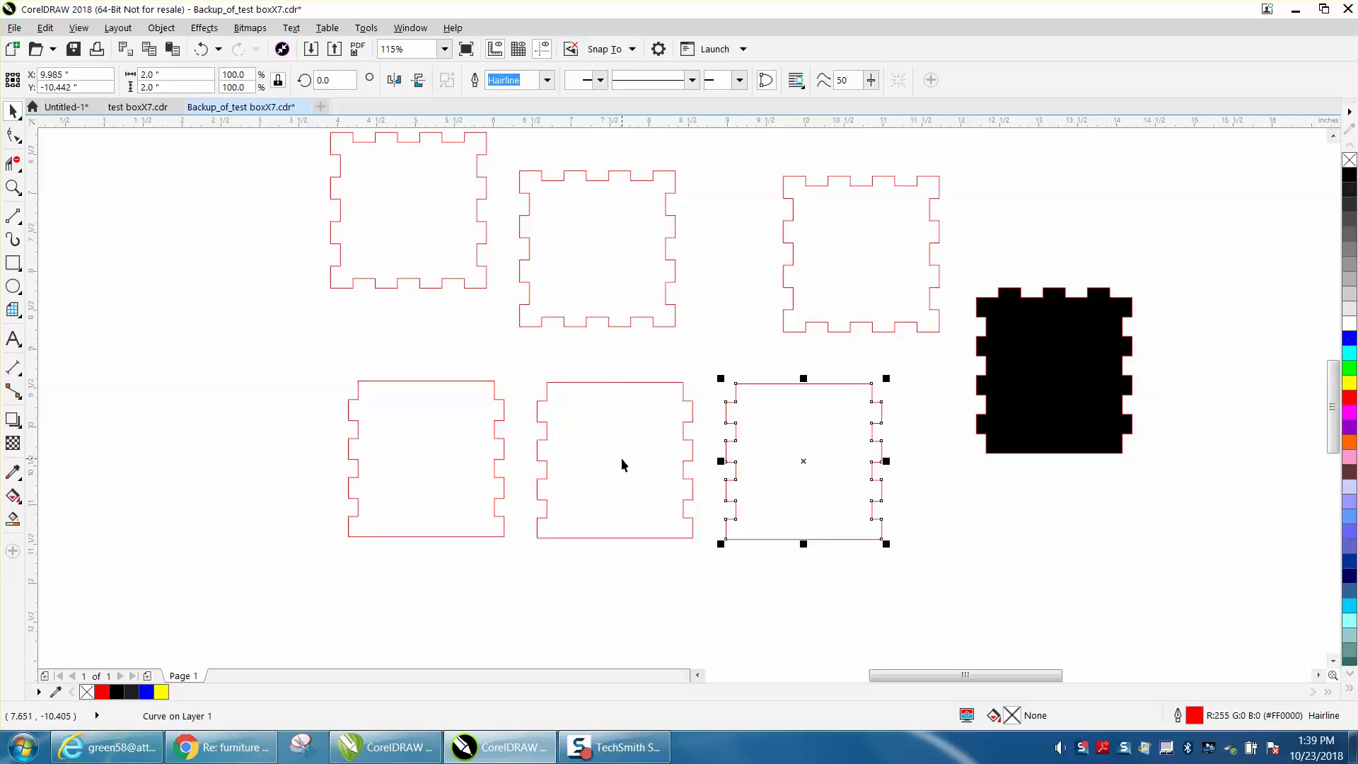
{"action": "left_click_drag", "start_coordinate": [804, 460], "coordinate": [206, 320]}
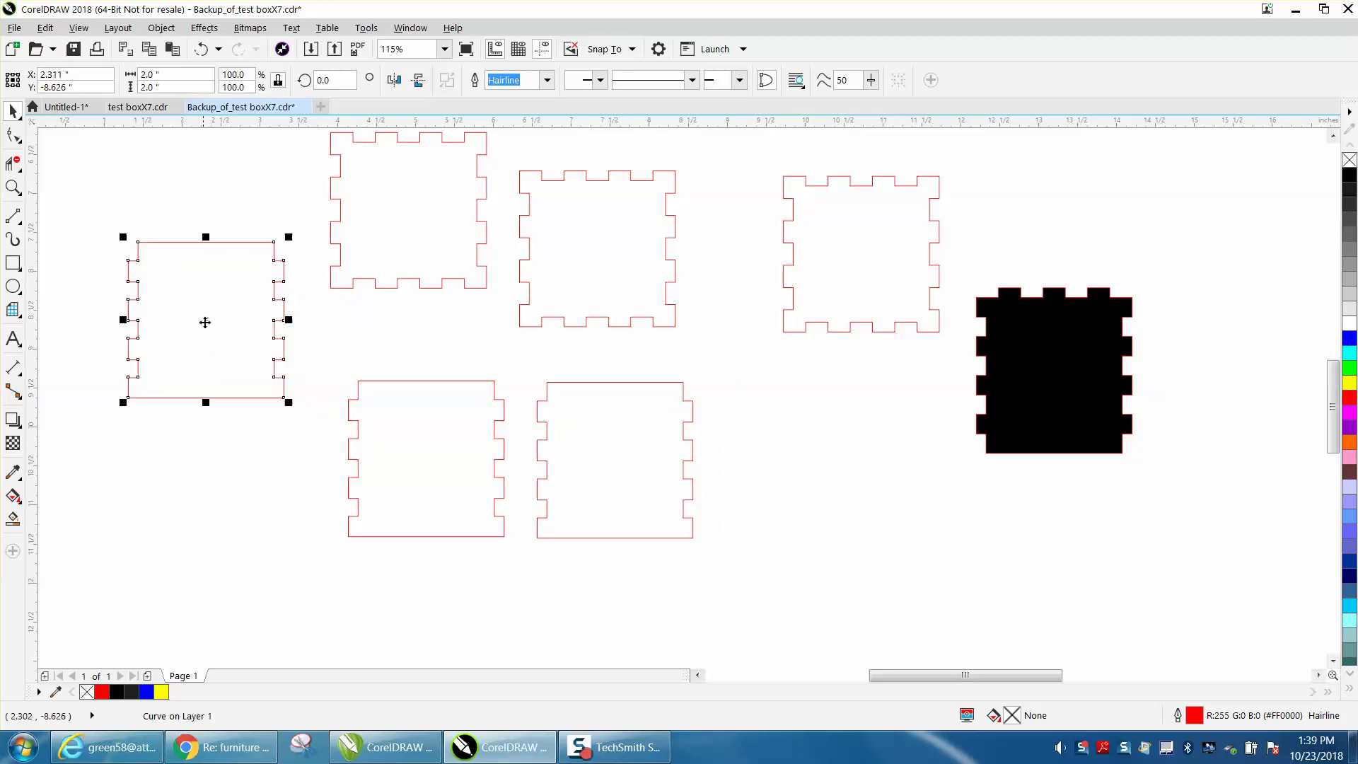
{"action": "left_click", "coordinate": [1034, 410]}
{"action": "left_click", "coordinate": [1349, 161]}
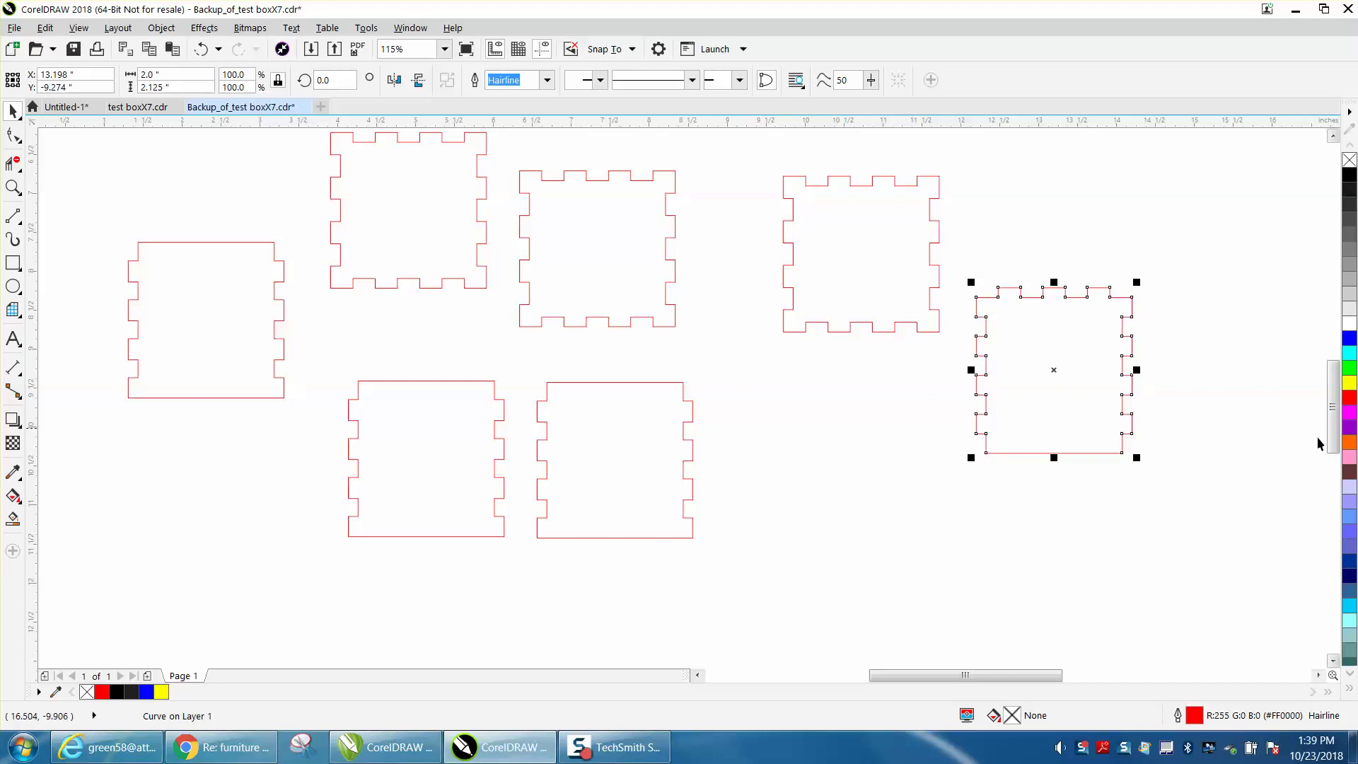
{"action": "left_click", "coordinate": [1058, 364]}
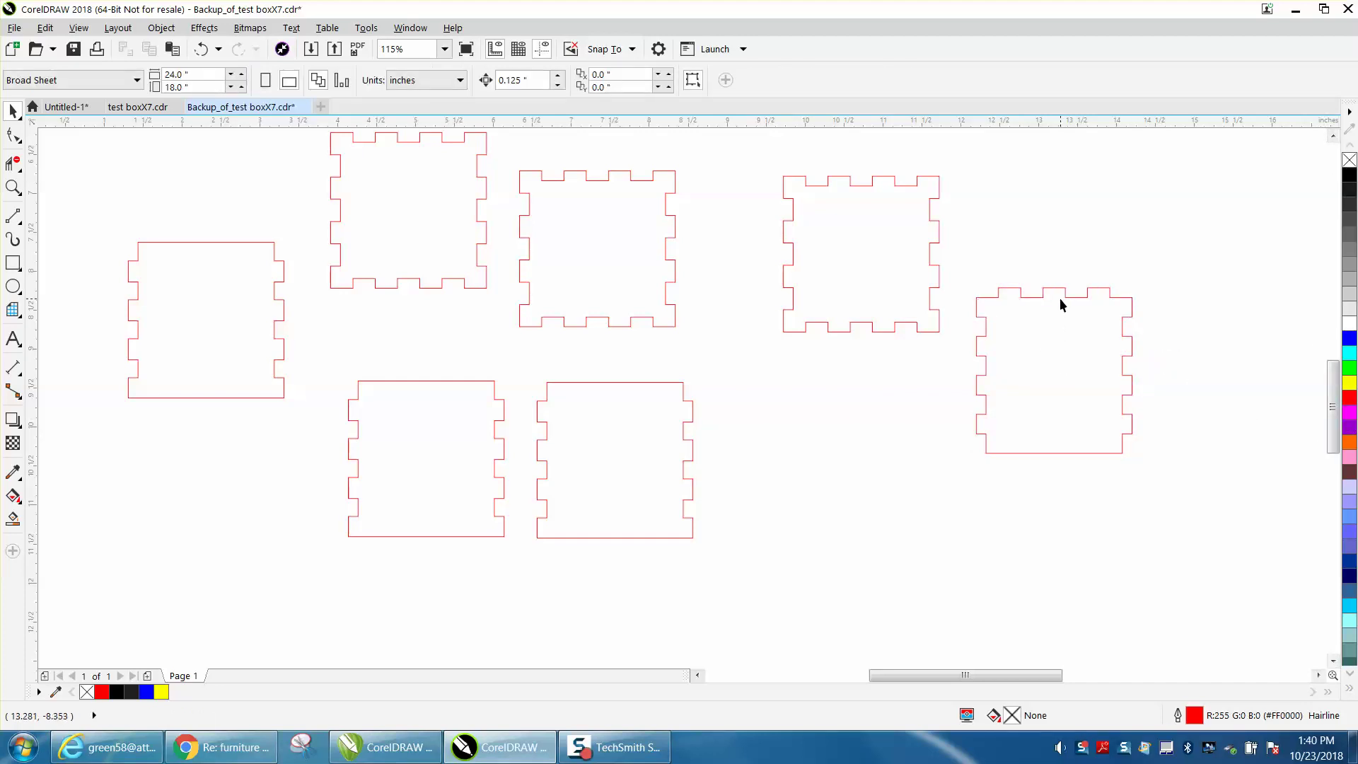
{"action": "left_click_drag", "start_coordinate": [1059, 297], "coordinate": [919, 373]}
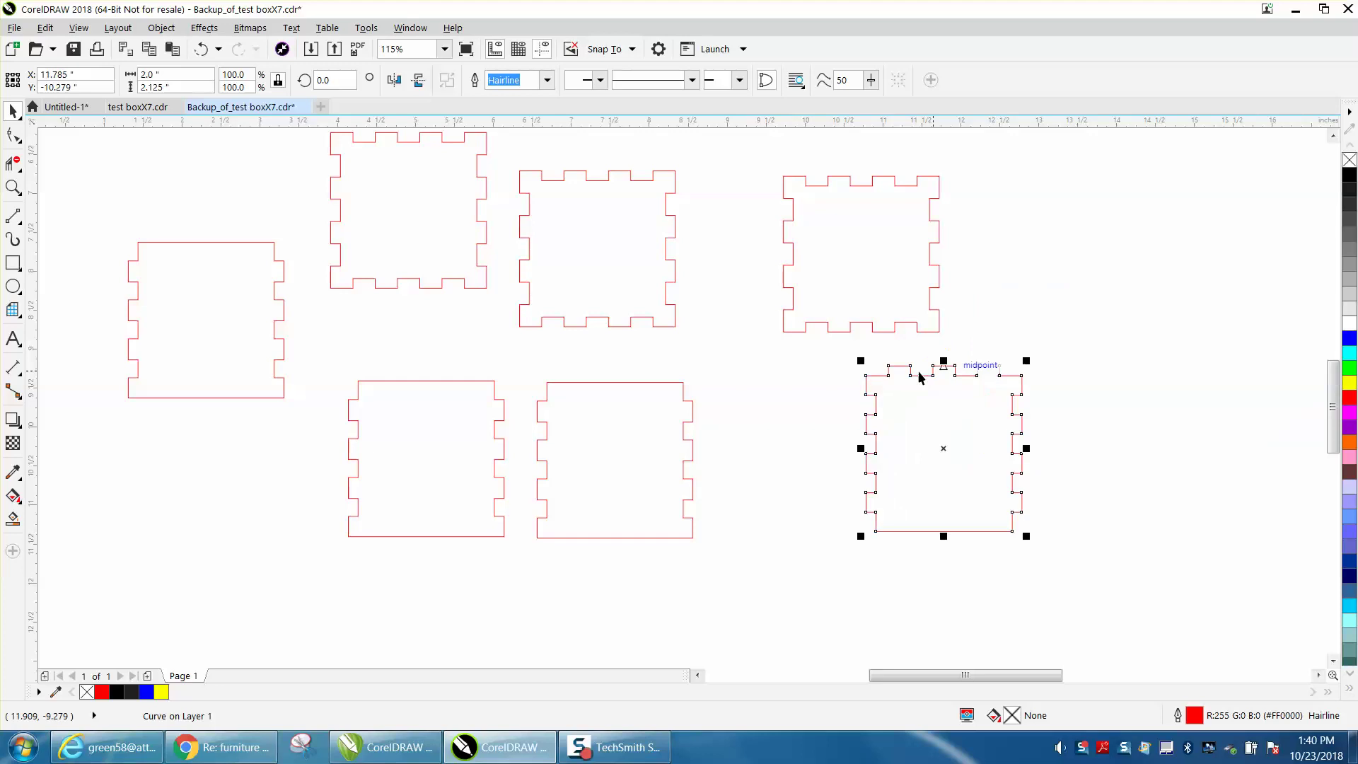
Mirror the middle bottom panel vertically
{"action": "left_click", "coordinate": [569, 537]}
{"action": "left_click", "coordinate": [570, 536]}
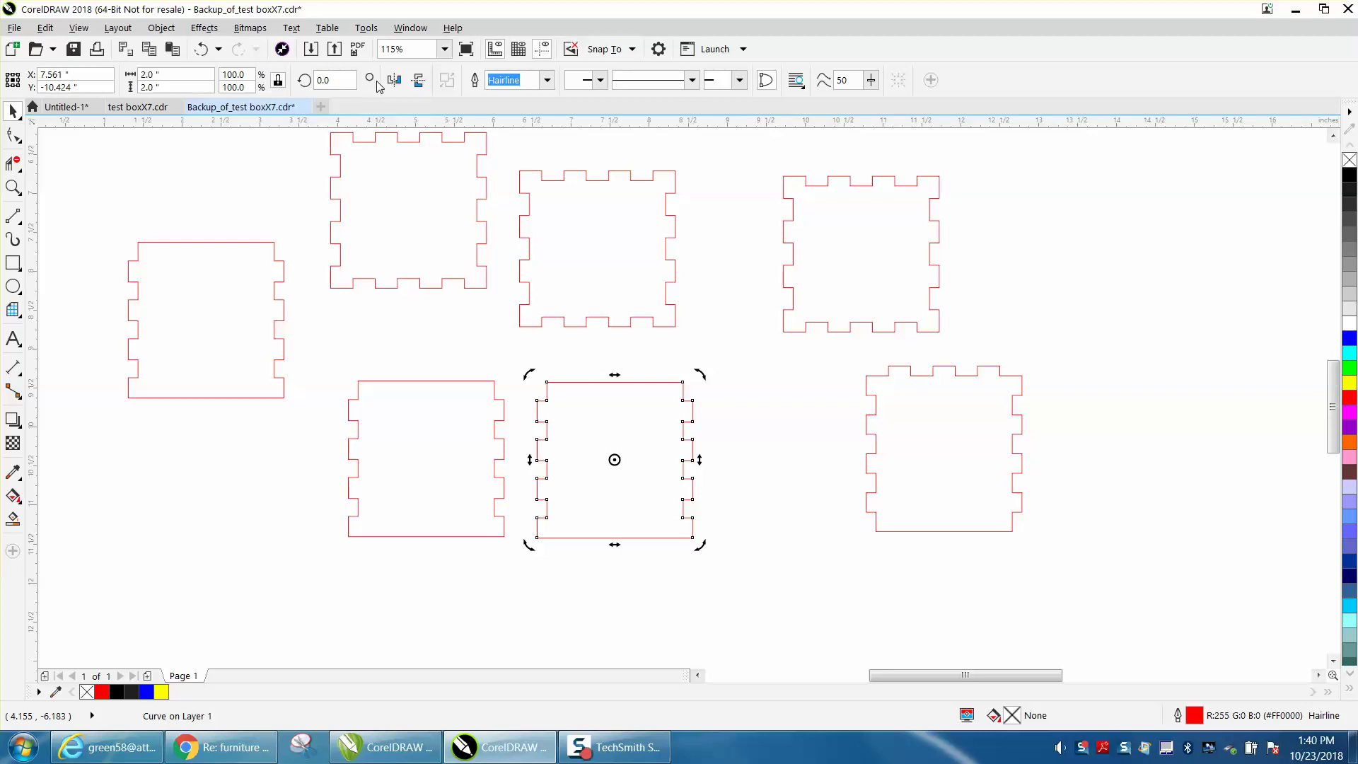
{"action": "left_click", "coordinate": [420, 82]}
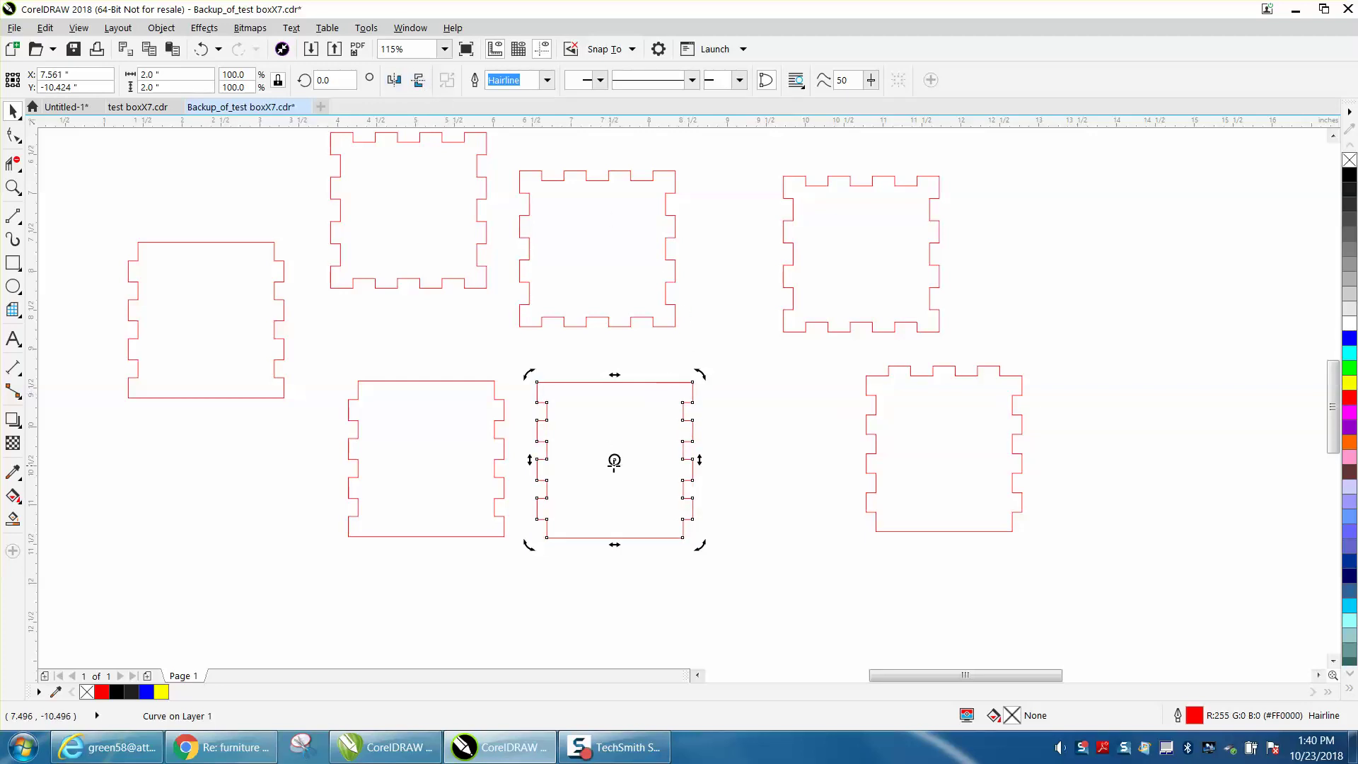
Snap the top-middle square panel onto the panel below and mirror the lower panel vertically
{"action": "left_click", "coordinate": [747, 415]}
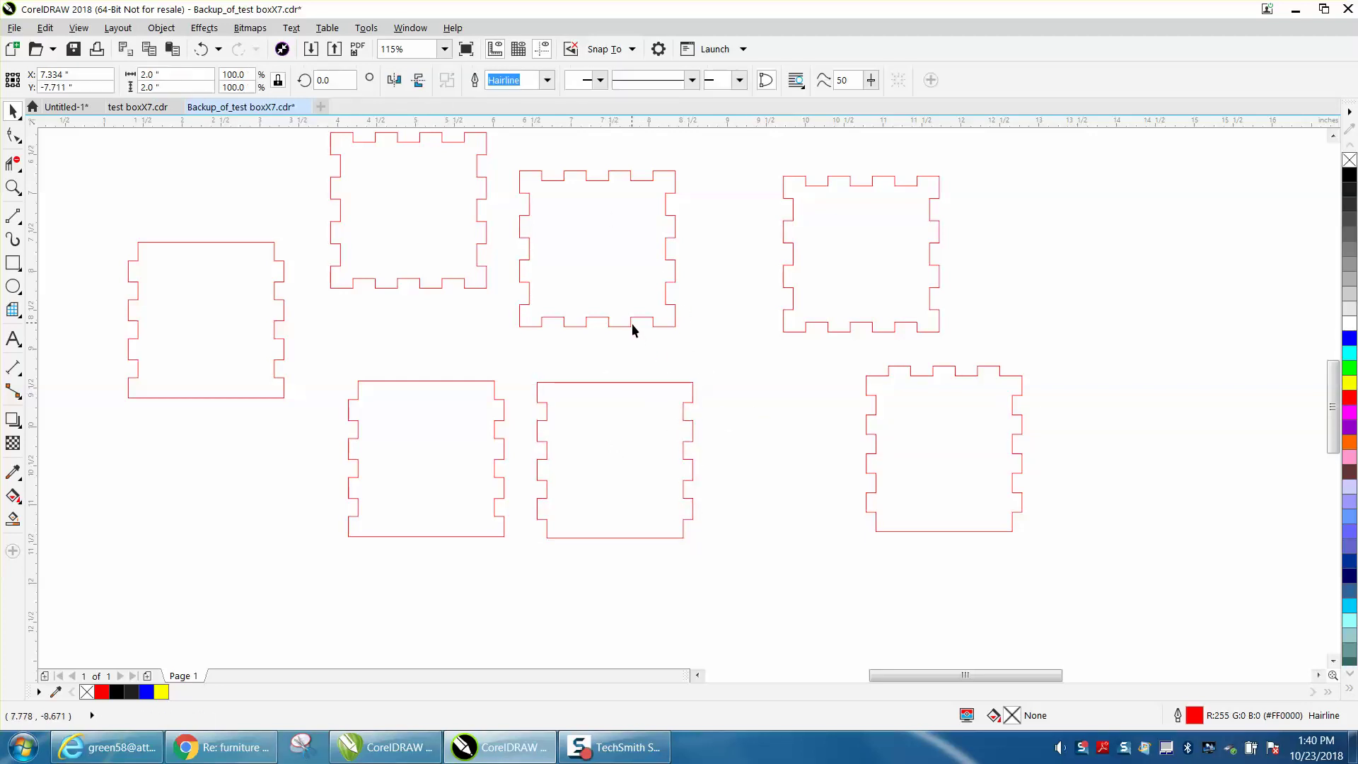
{"action": "left_click_drag", "start_coordinate": [632, 328], "coordinate": [652, 354]}
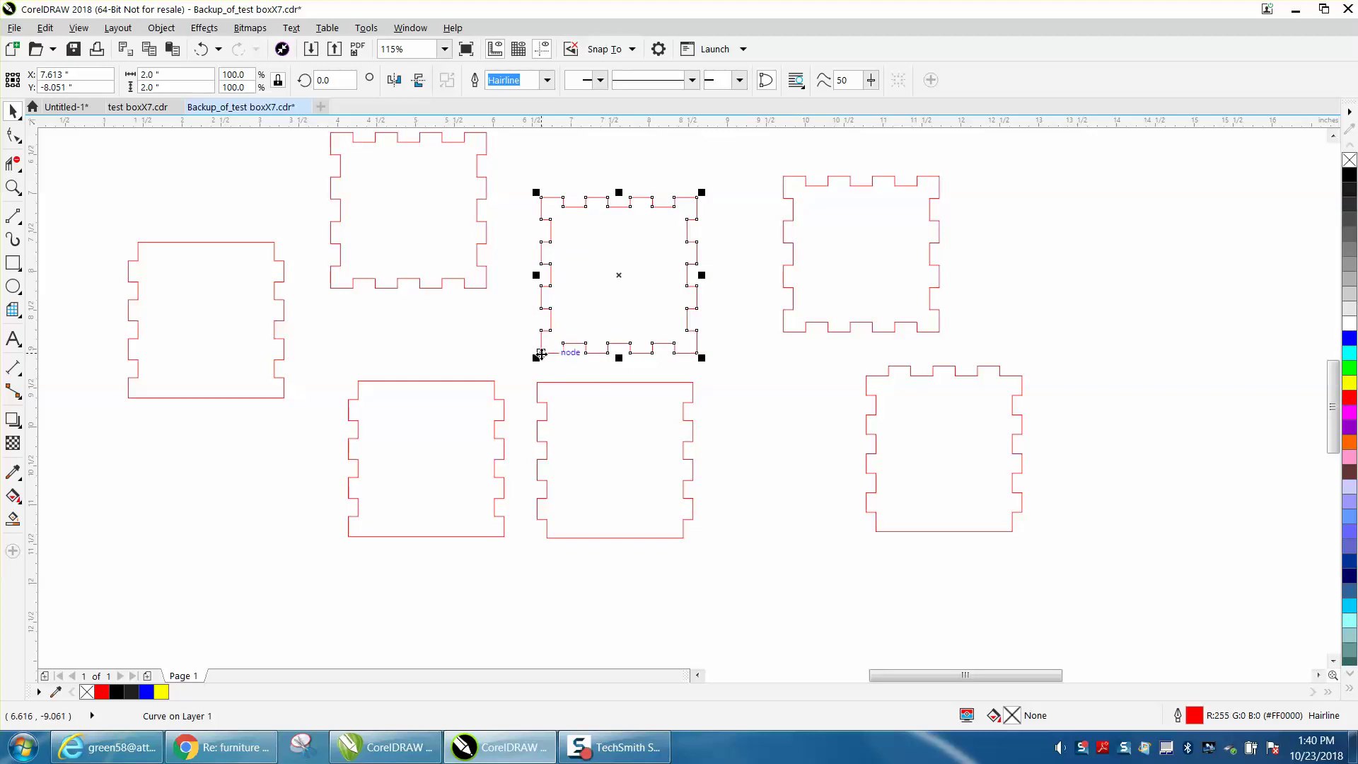
{"action": "left_click_drag", "start_coordinate": [543, 358], "coordinate": [543, 383]}
{"action": "left_click", "coordinate": [626, 537]}
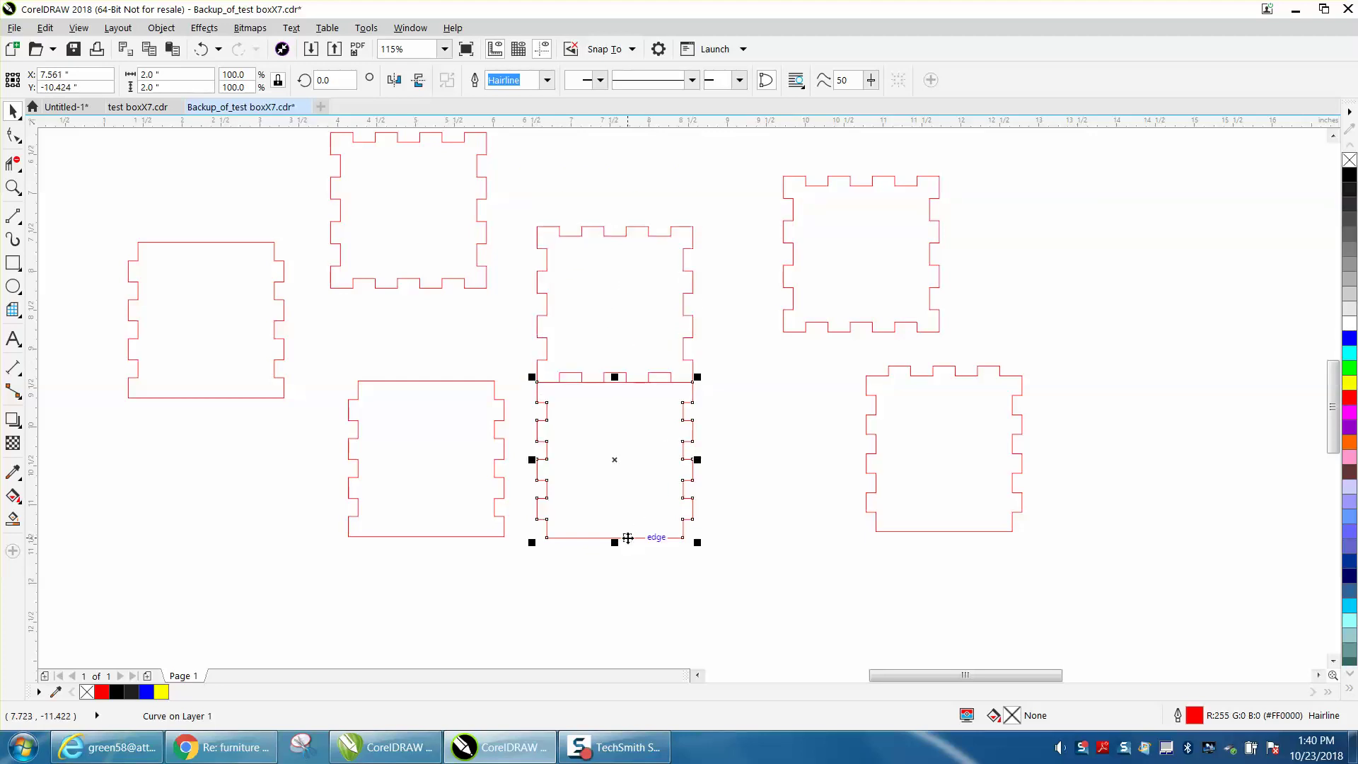
{"action": "left_click", "coordinate": [418, 81]}
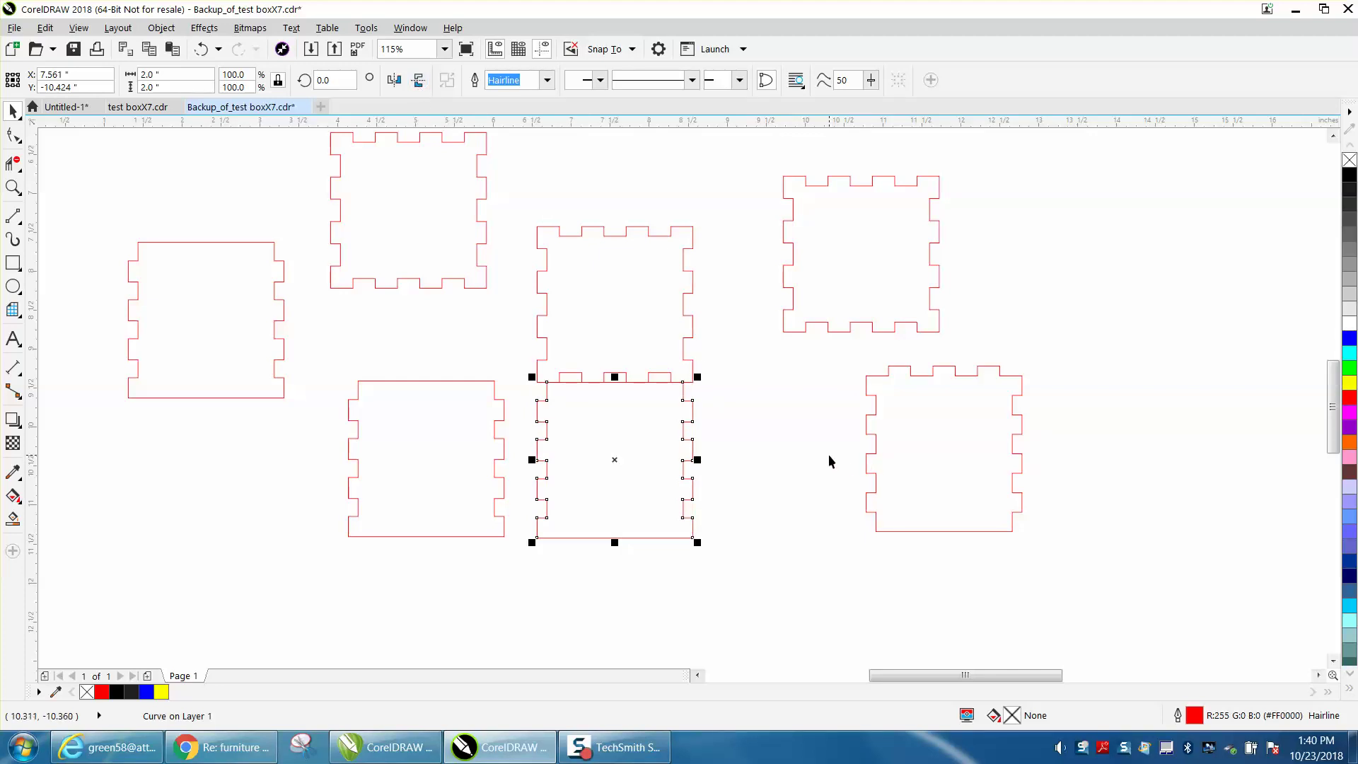
{"action": "left_click", "coordinate": [719, 440]}
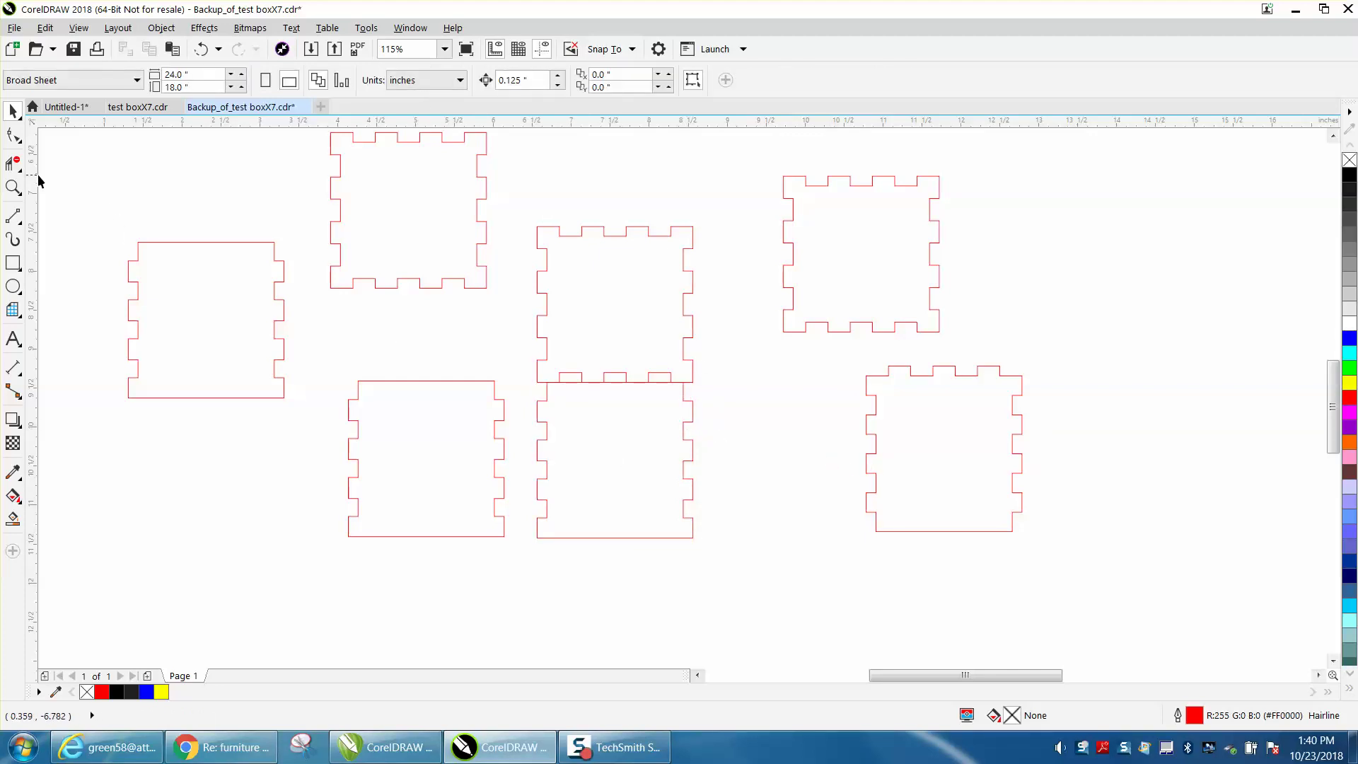
Frame the middle panels and try snapping the lower panel's top edge to the upper panel, then undo
{"action": "left_click", "coordinate": [13, 187]}
{"action": "left_click_drag", "start_coordinate": [475, 316], "coordinate": [809, 455]}
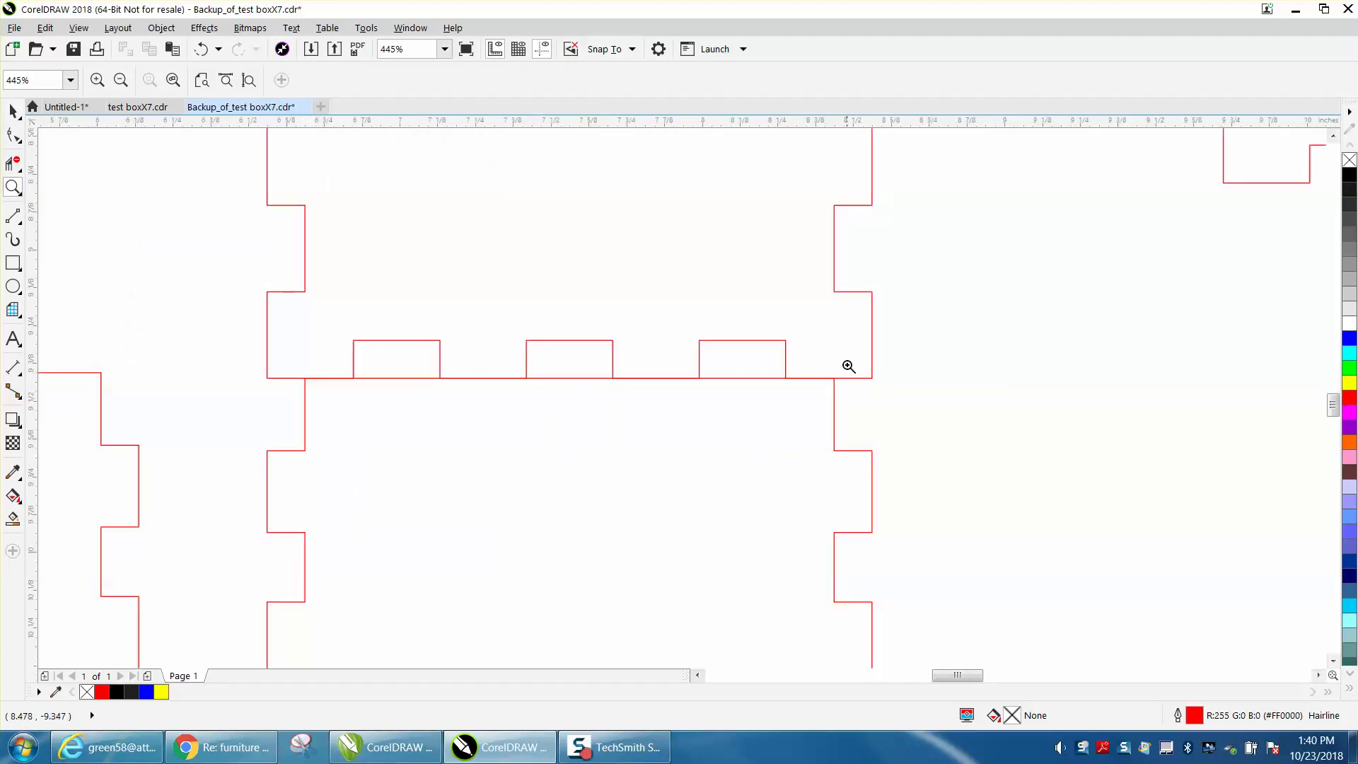
{"action": "right_click", "coordinate": [253, 309]}
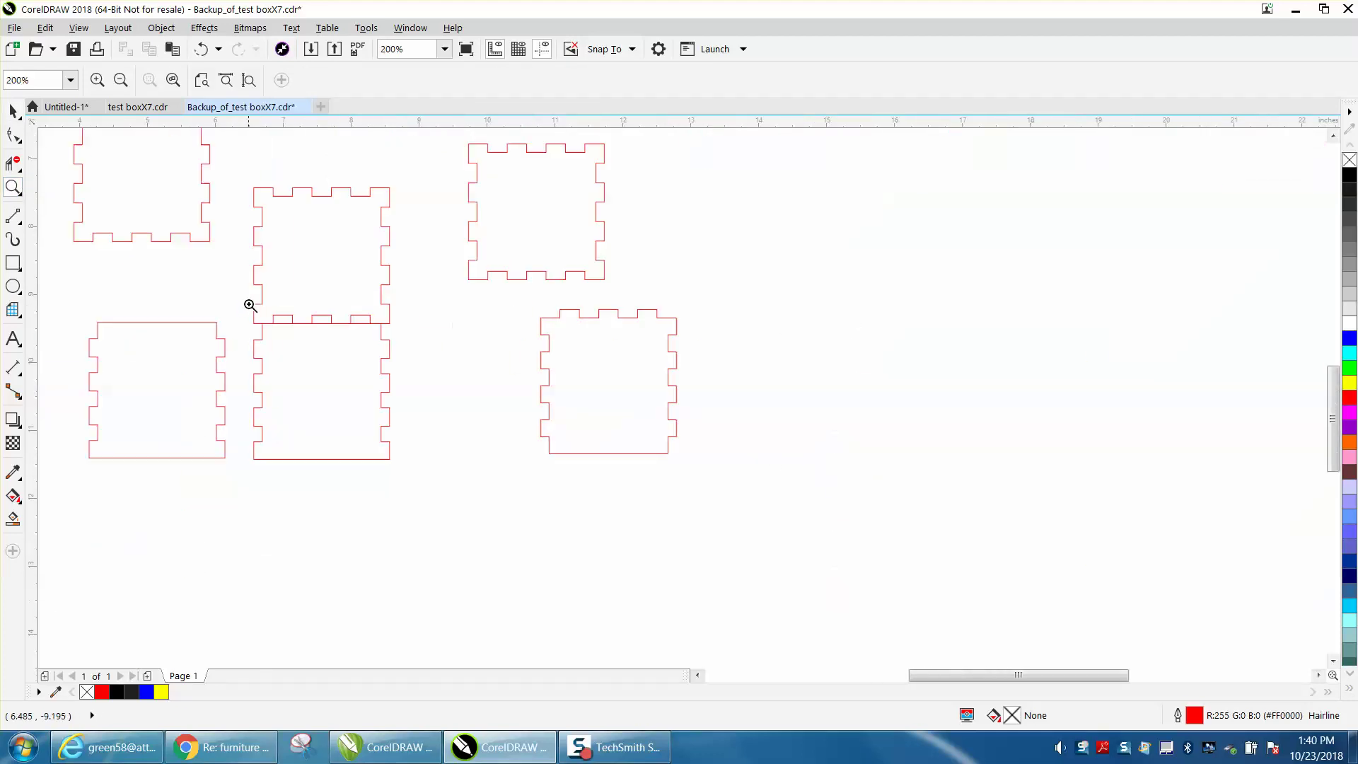
{"action": "left_click_drag", "start_coordinate": [241, 191], "coordinate": [515, 466]}
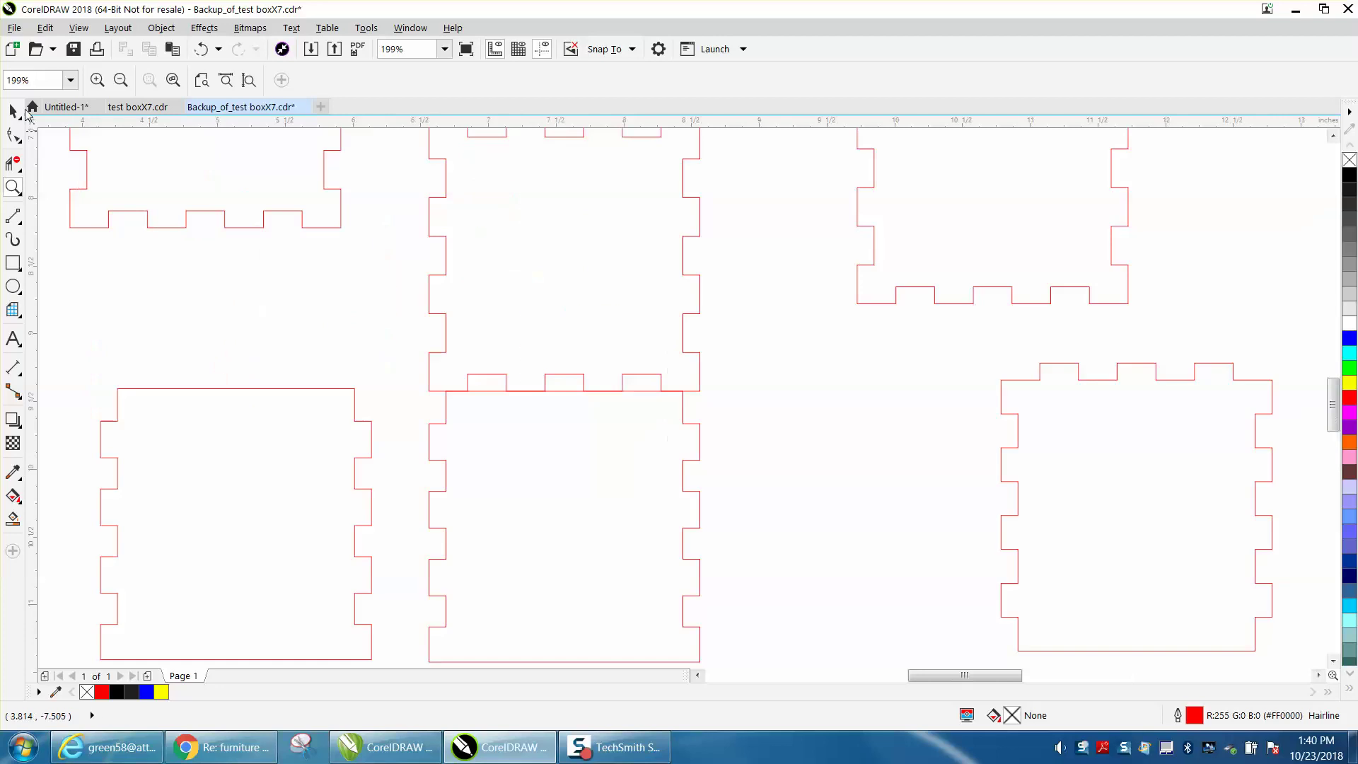
{"action": "left_click", "coordinate": [12, 111]}
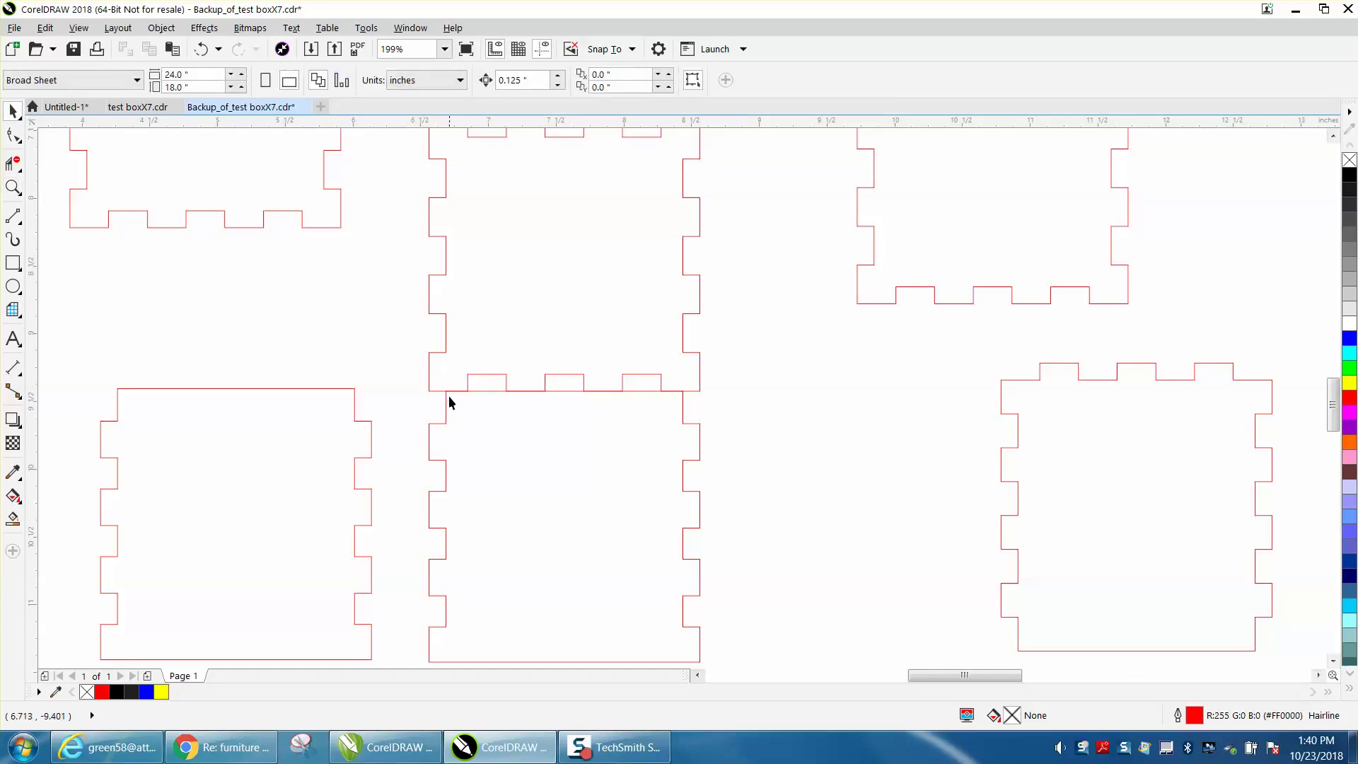
{"action": "left_click", "coordinate": [445, 419]}
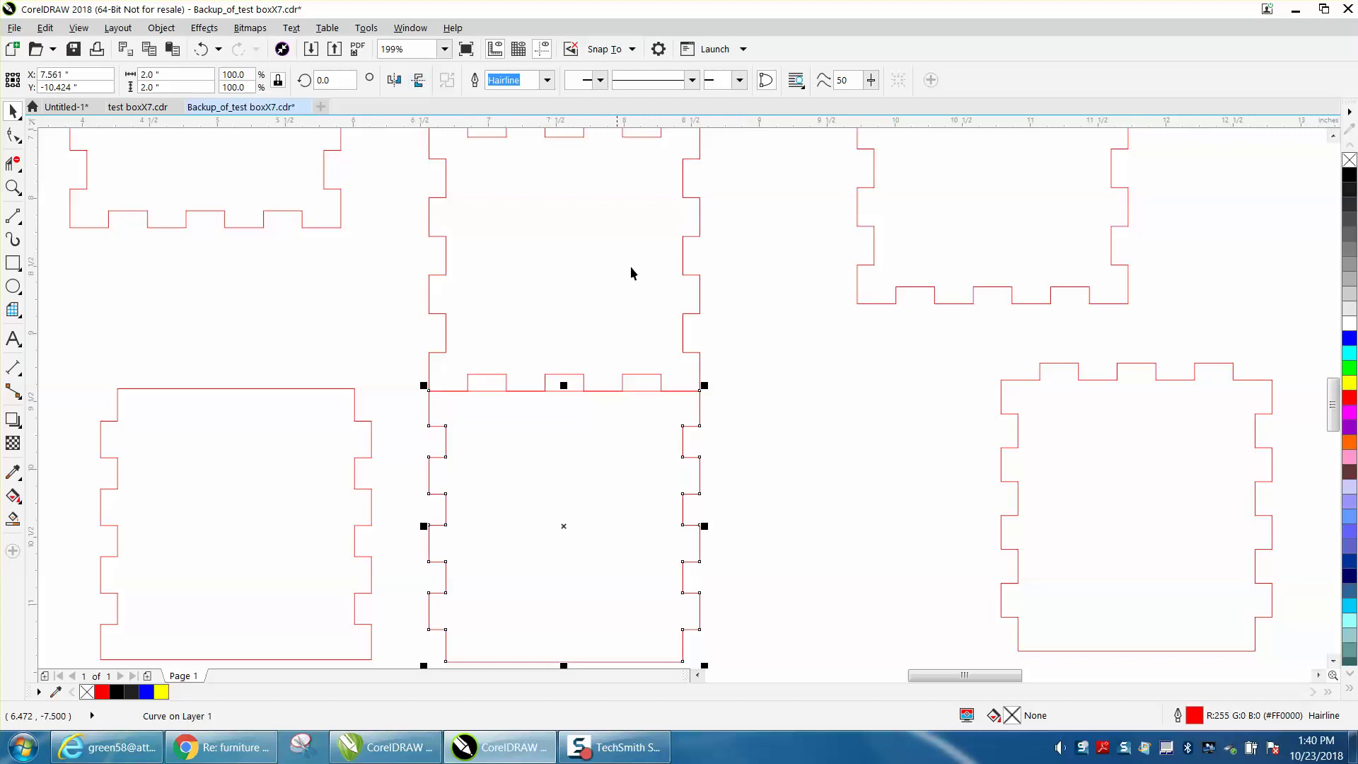
{"action": "left_click_drag", "start_coordinate": [613, 443], "coordinate": [742, 522]}
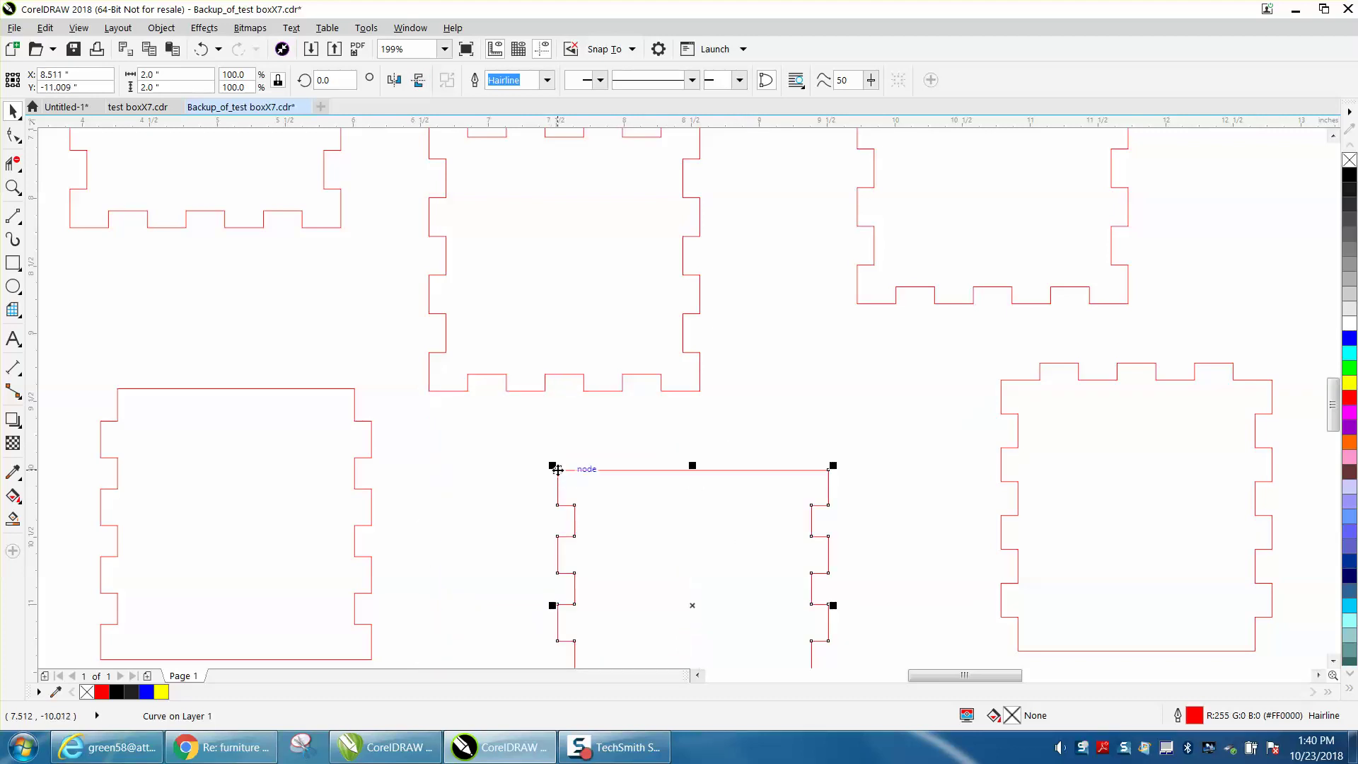
{"action": "left_click_drag", "start_coordinate": [557, 470], "coordinate": [429, 390]}
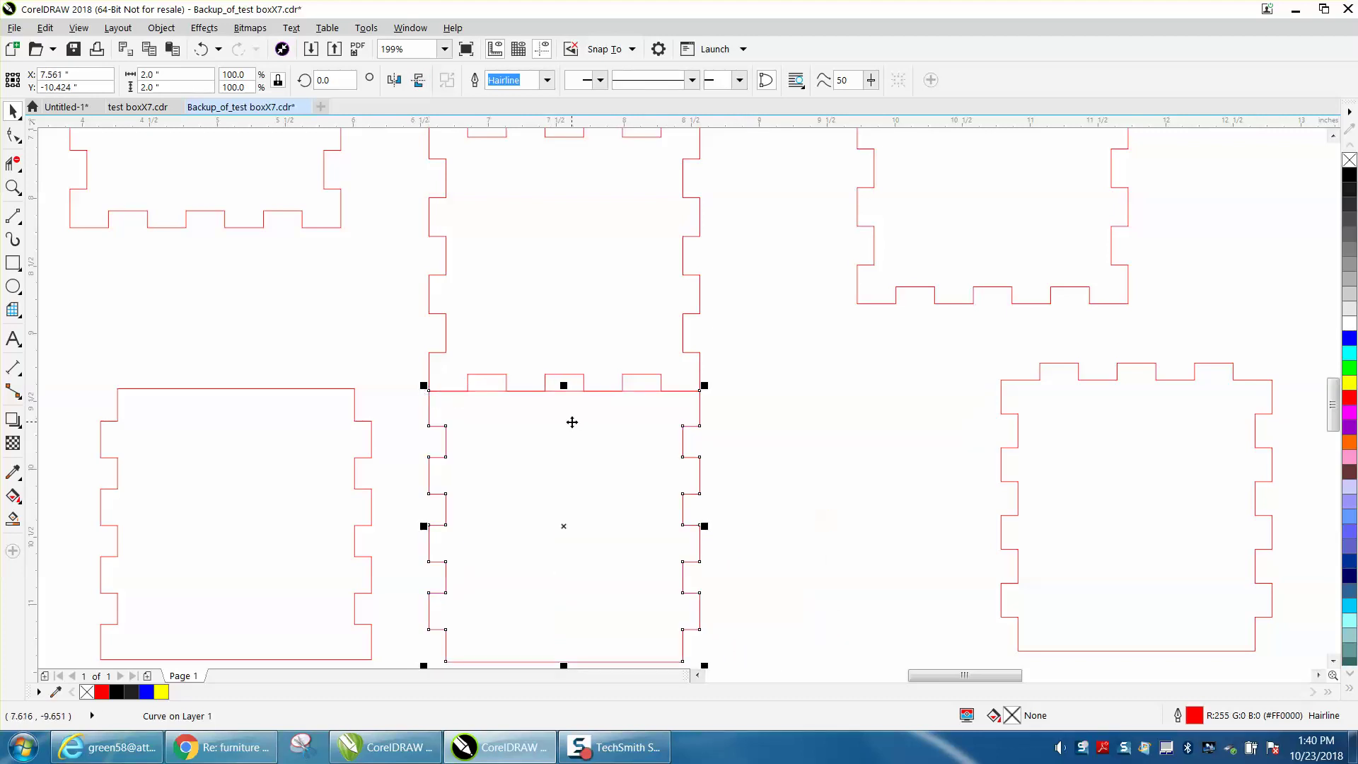
{"action": "key", "text": "ctrl+z"}
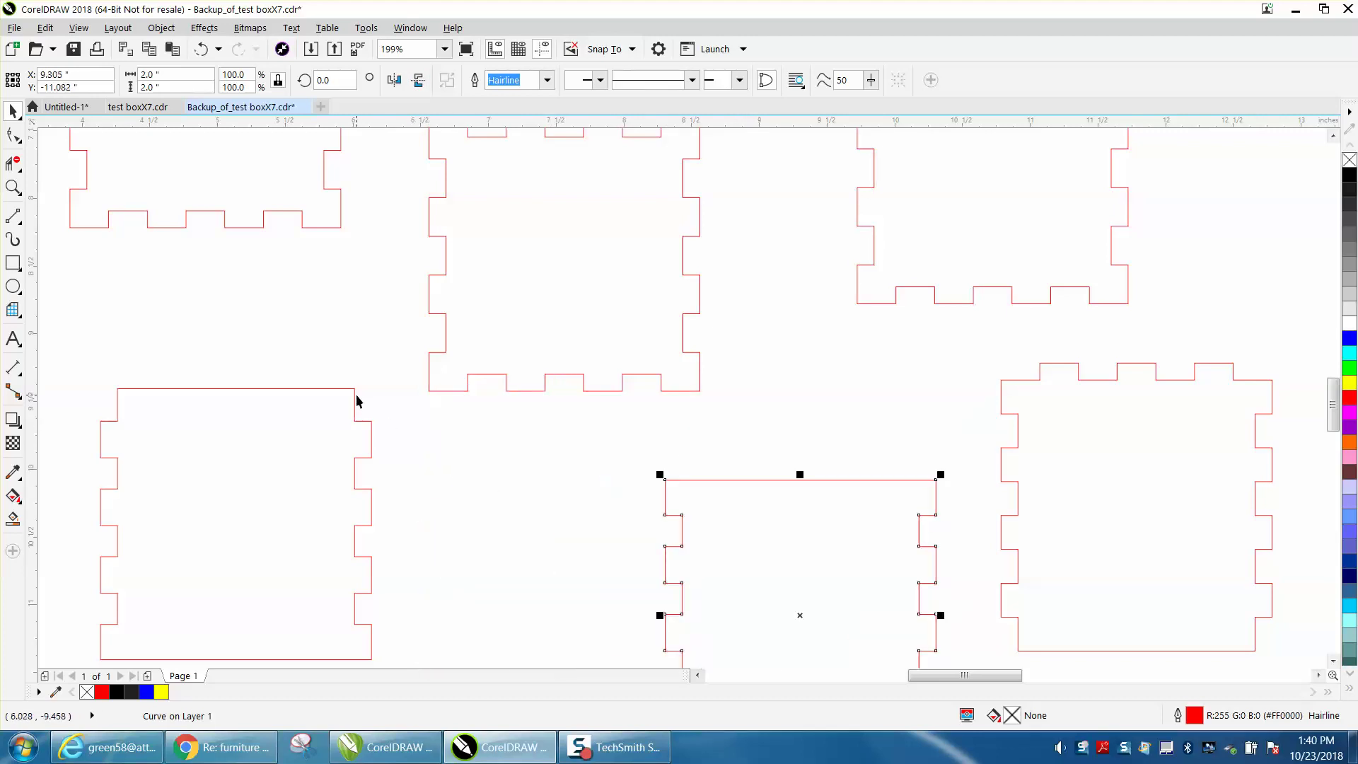
{"action": "key", "text": "Escape"}
Shift the left panel slightly left and move the lower panel back beneath the upper panel
{"action": "left_click", "coordinate": [355, 398]}
{"action": "left_click_drag", "start_coordinate": [355, 386], "coordinate": [311, 378]}
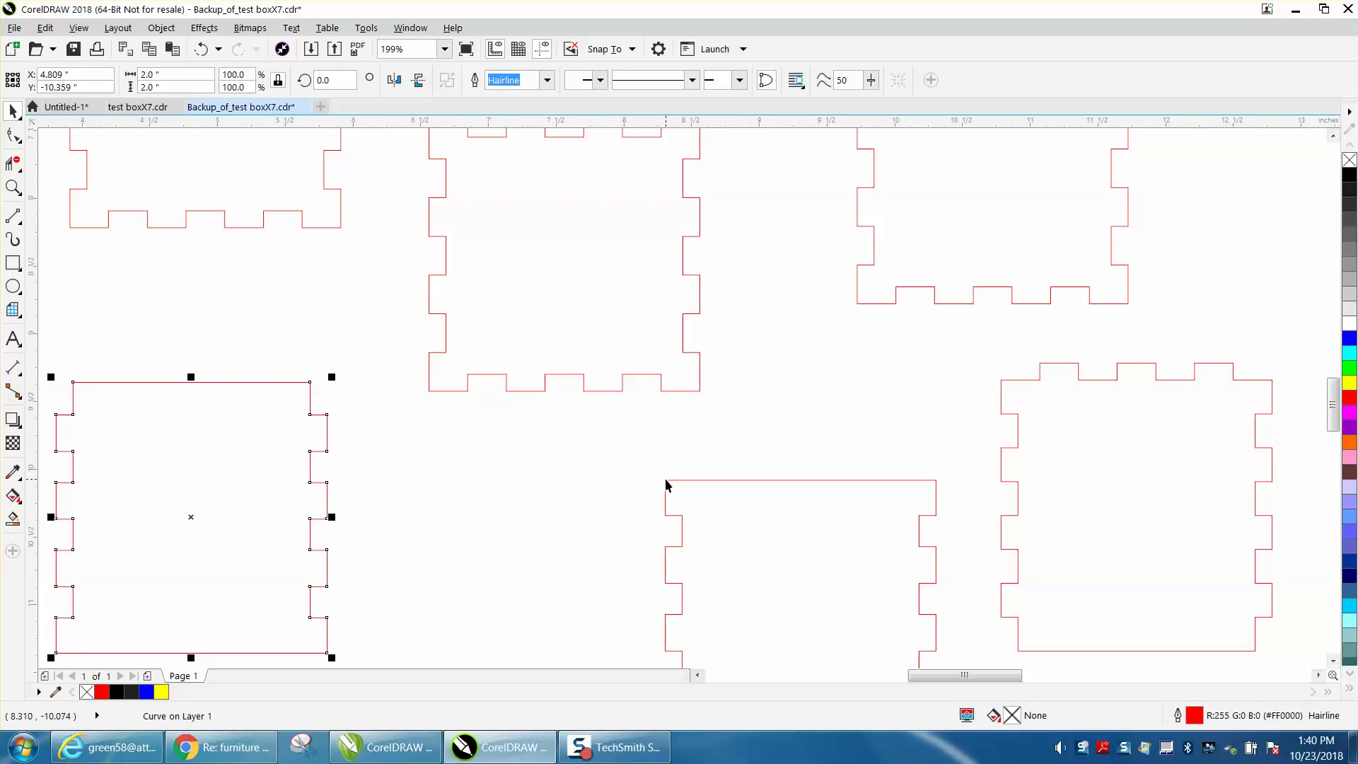
{"action": "left_click_drag", "start_coordinate": [666, 485], "coordinate": [430, 391]}
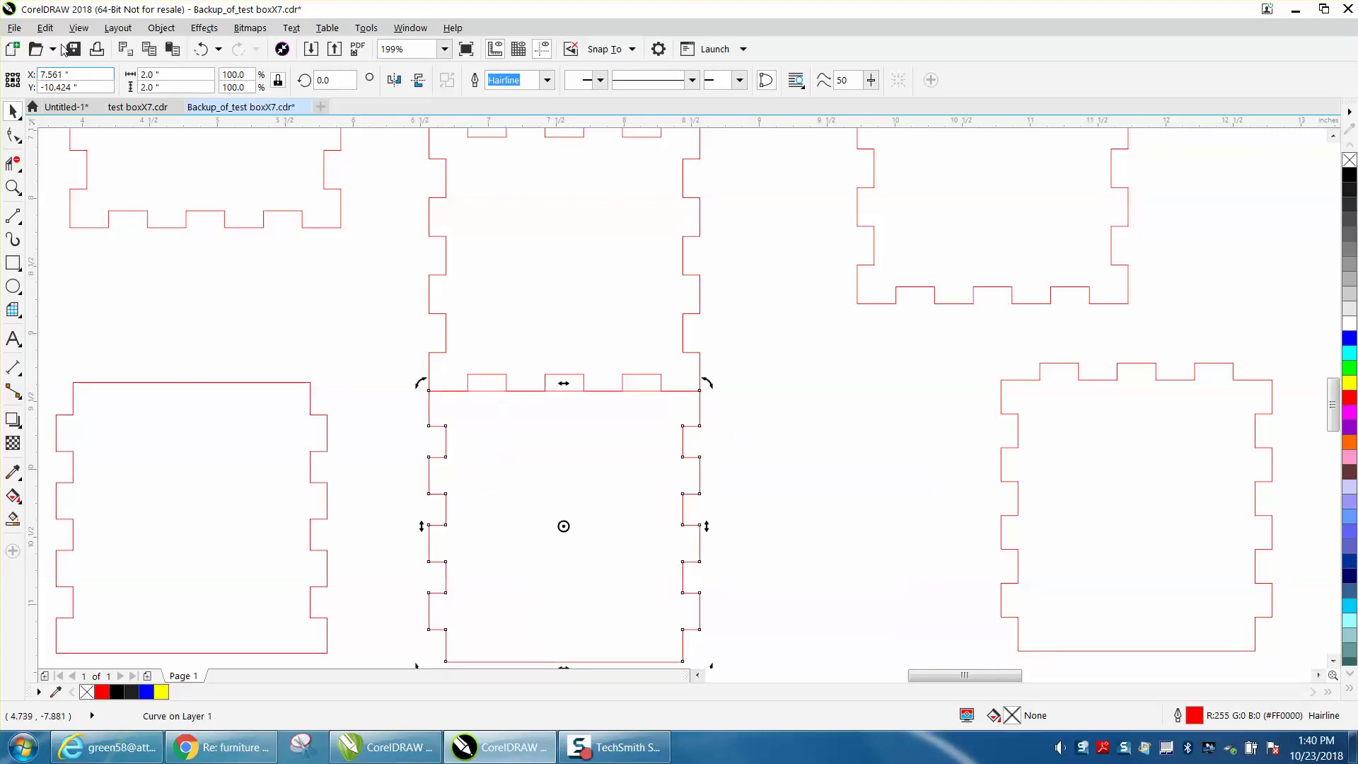
Check the View snapping options and mirror the lower panel vertically
{"action": "left_click", "coordinate": [78, 28]}
{"action": "mouse_move", "coordinate": [100, 417]}
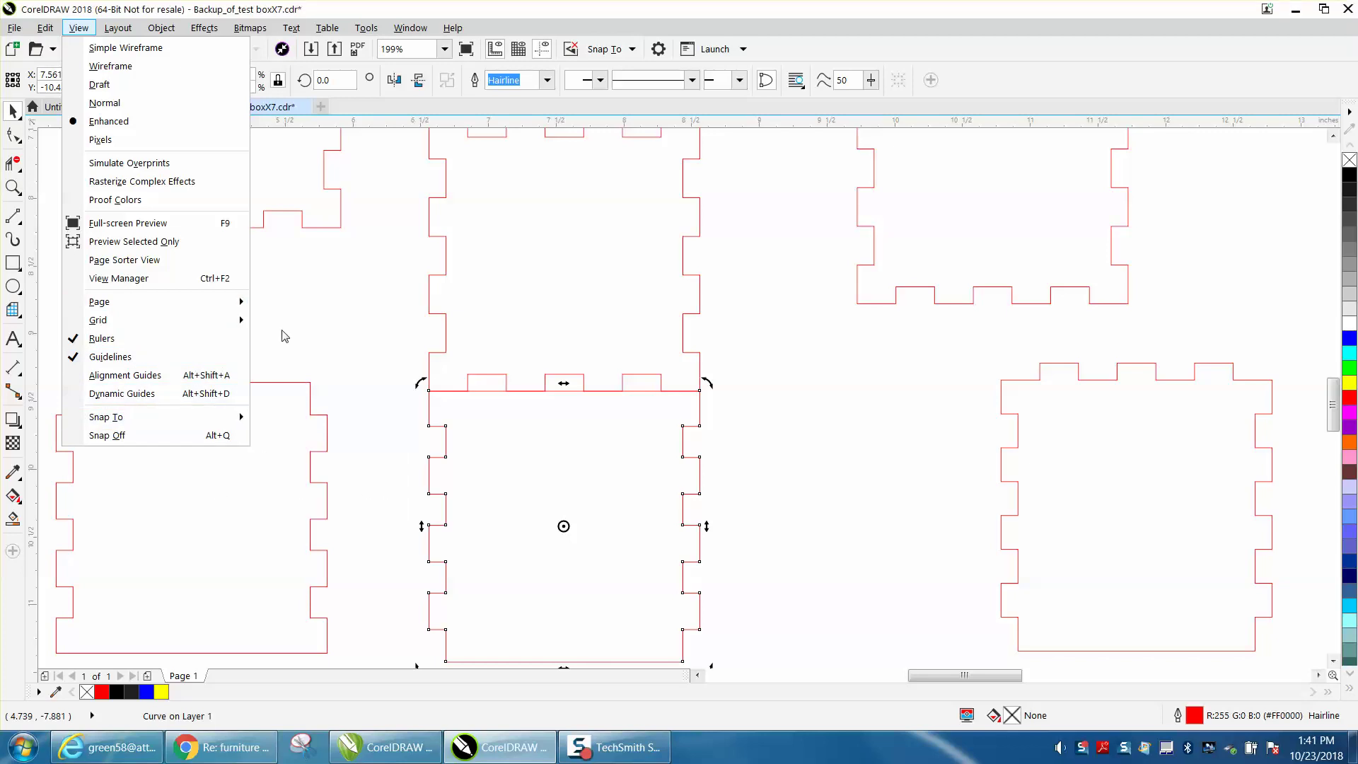
{"action": "left_click", "coordinate": [372, 306]}
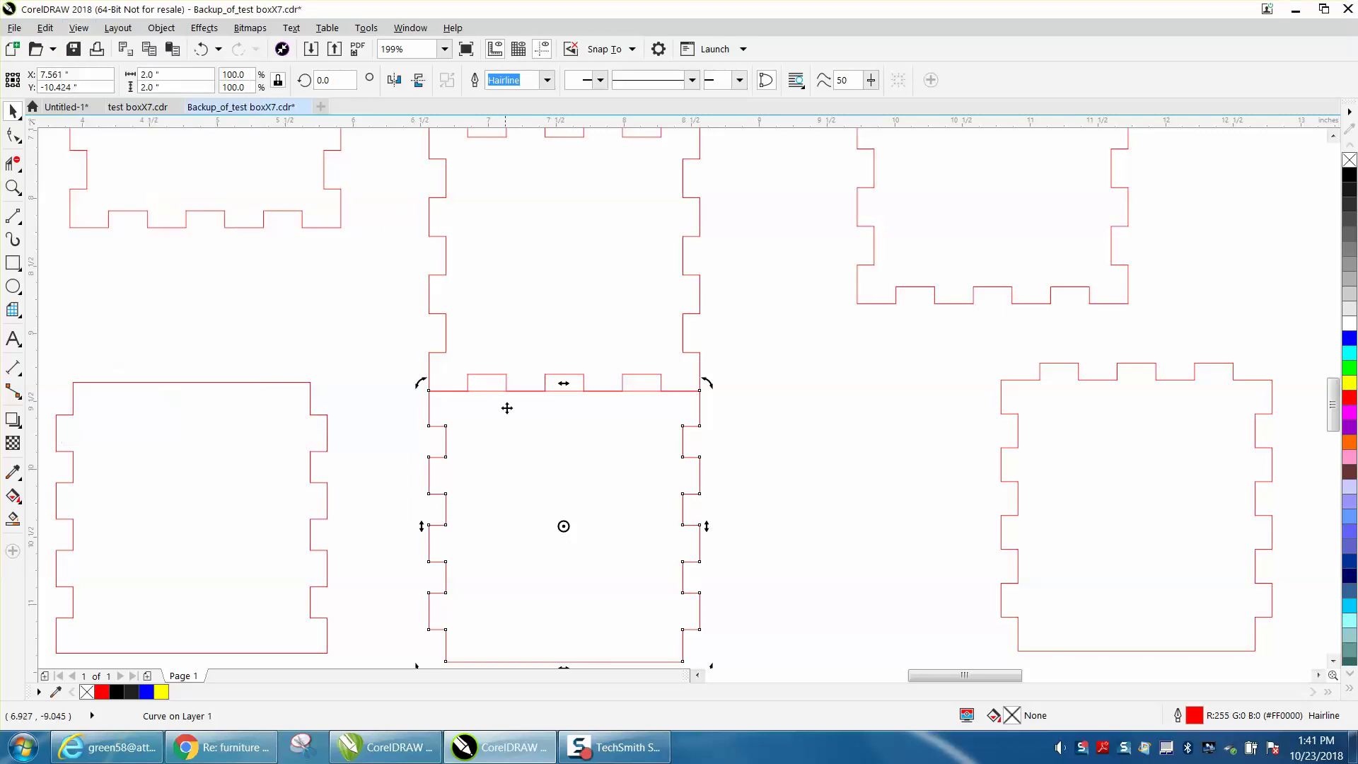
{"action": "left_click", "coordinate": [418, 80]}
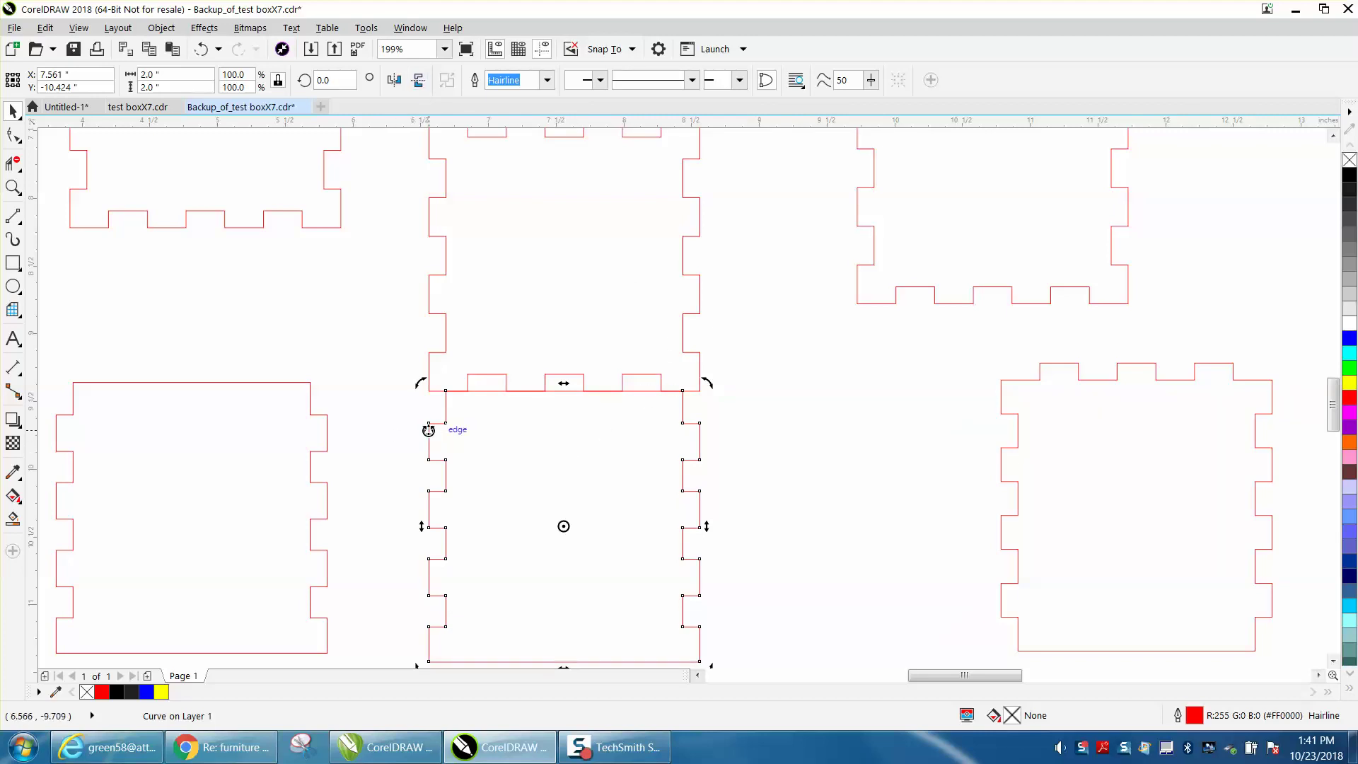
Trim the three top-edge segments under the lower panel's notches
{"action": "left_click", "coordinate": [12, 164]}
{"action": "left_click", "coordinate": [497, 383]}
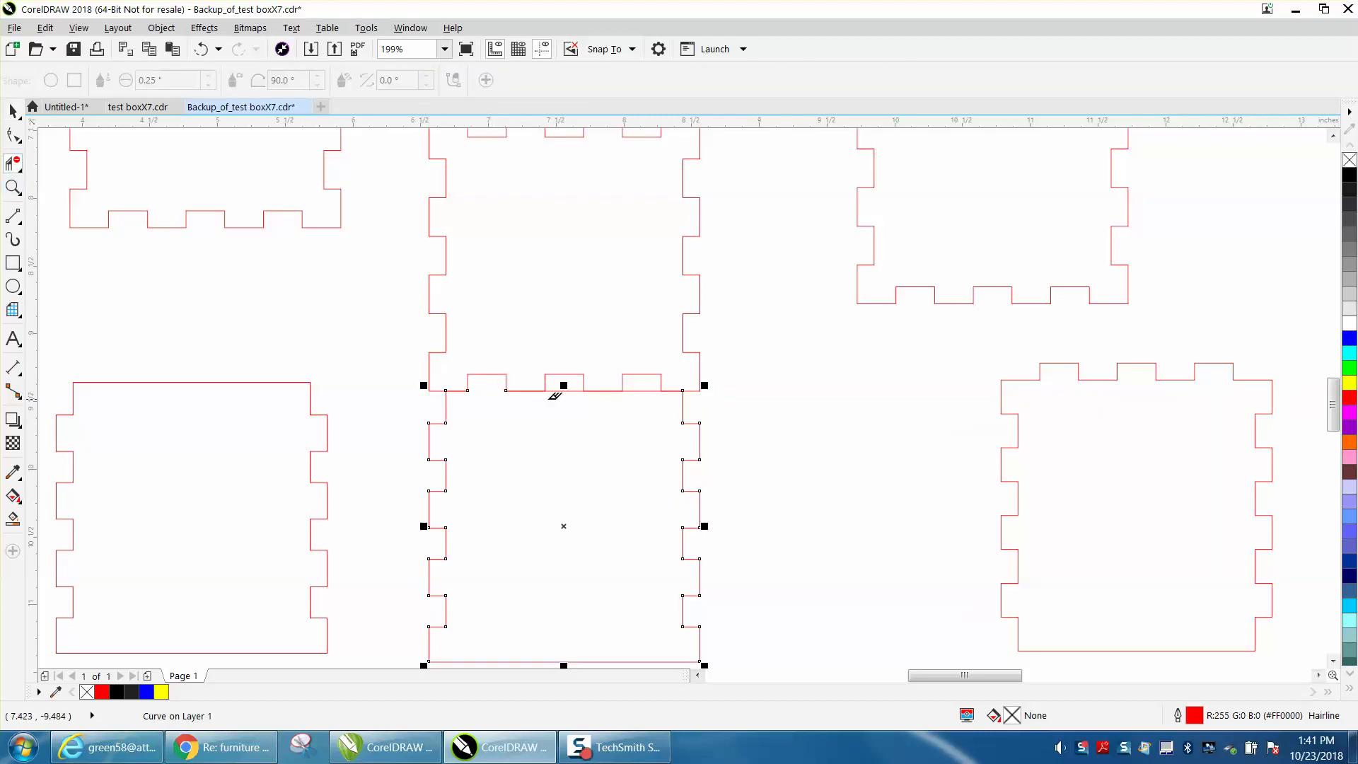
{"action": "left_click", "coordinate": [565, 385]}
{"action": "left_click", "coordinate": [658, 387]}
Smart-fill the enclosed lid area as a new panel and move it to the right
{"action": "left_click", "coordinate": [13, 518]}
{"action": "left_click", "coordinate": [626, 523]}
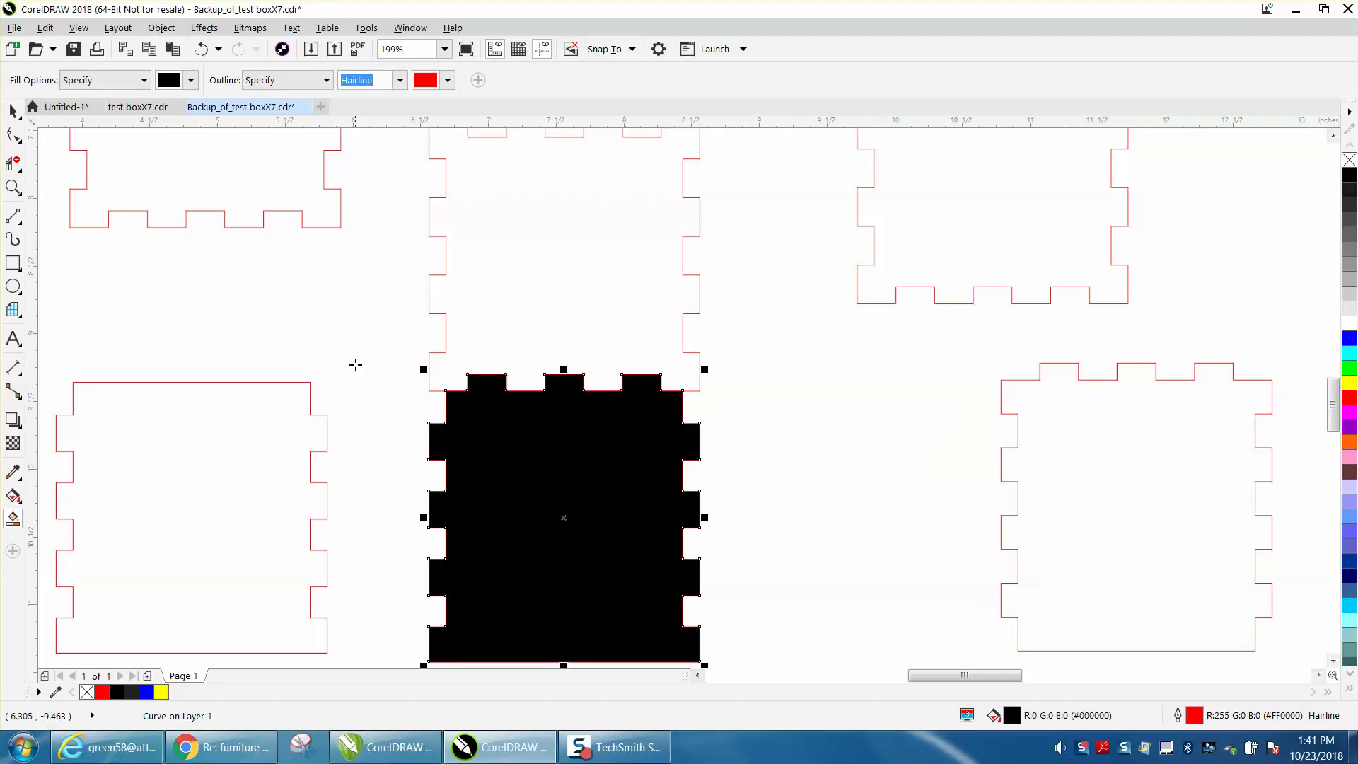
{"action": "scroll", "coordinate": [355, 363], "scroll_direction": "down", "scroll_amount": 2}
{"action": "left_click", "coordinate": [13, 111]}
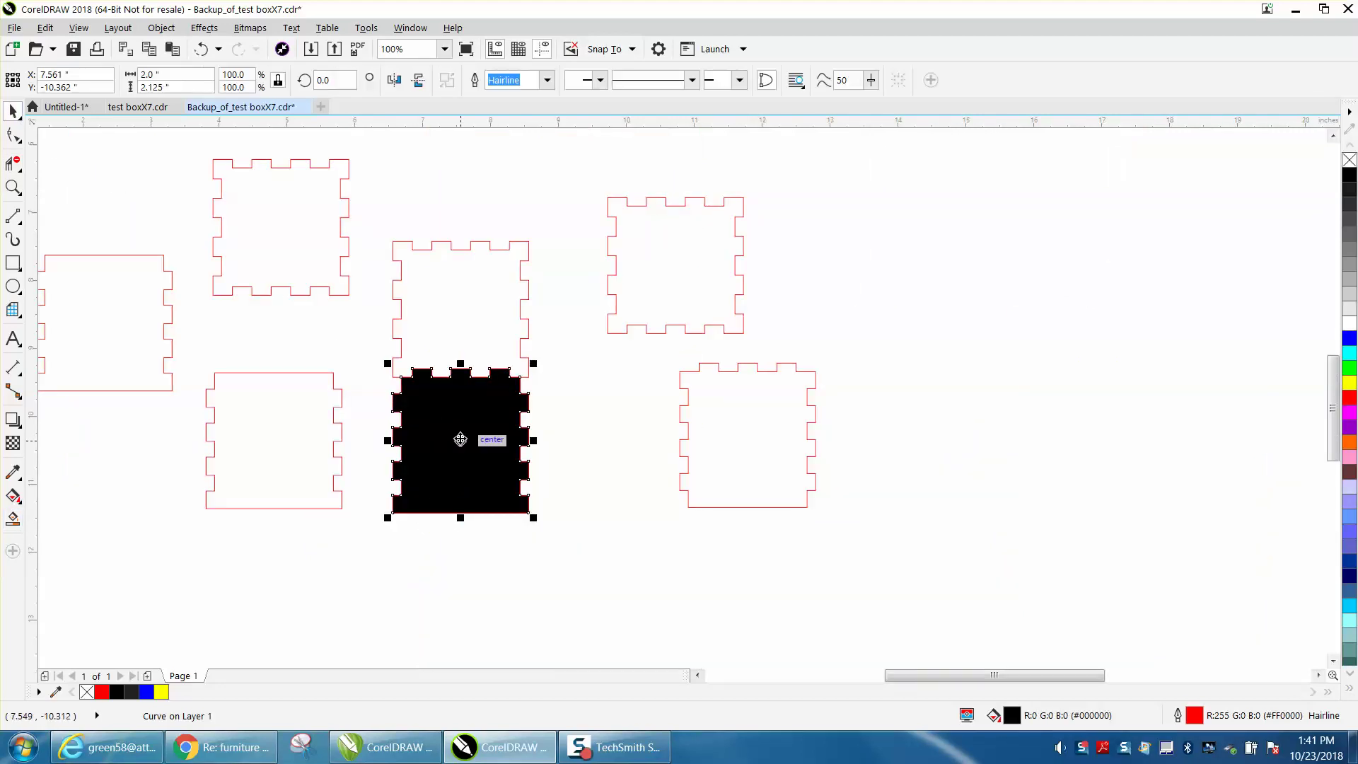
{"action": "left_click_drag", "start_coordinate": [461, 439], "coordinate": [912, 443]}
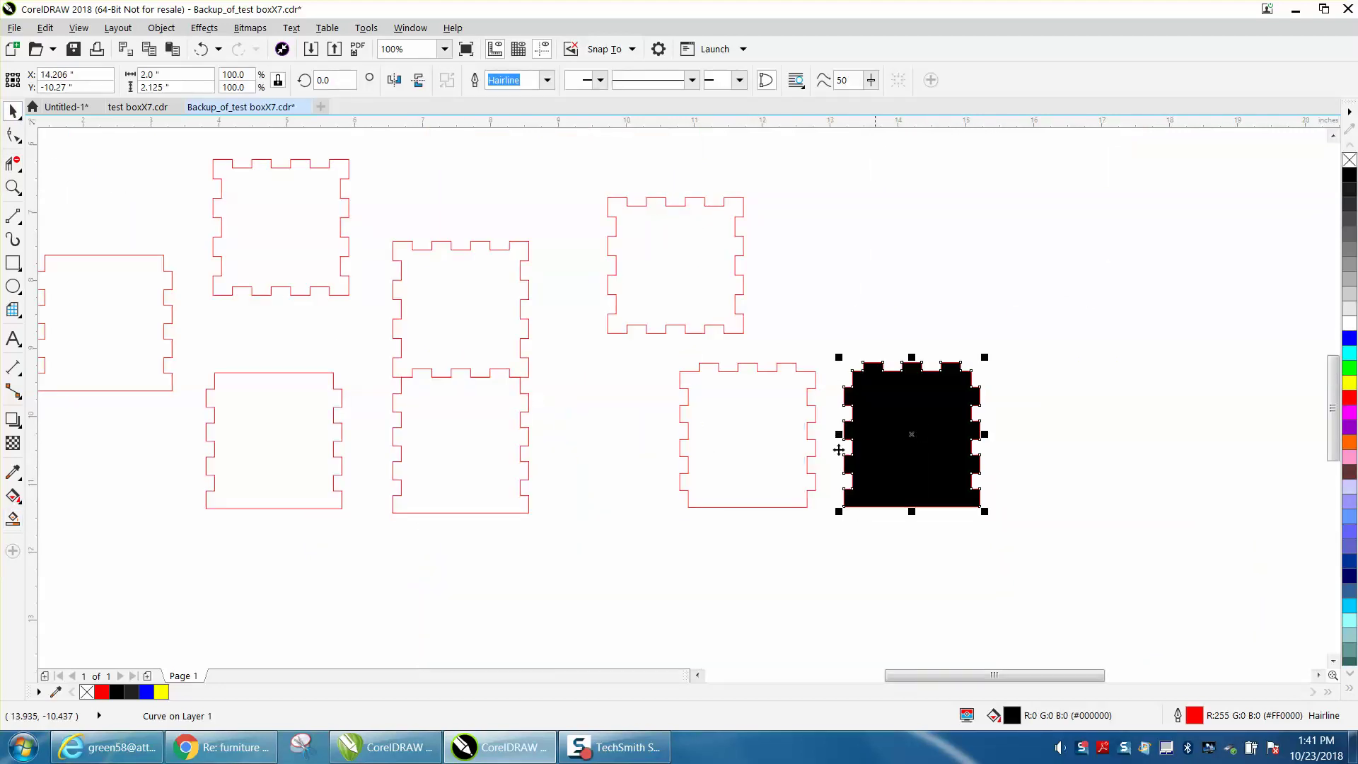
Raise the middle upper panel, delete the old lower middle panel, and nudge the new panel right
{"action": "left_click_drag", "start_coordinate": [499, 351], "coordinate": [503, 303]}
{"action": "left_click_drag", "start_coordinate": [387, 363], "coordinate": [583, 555]}
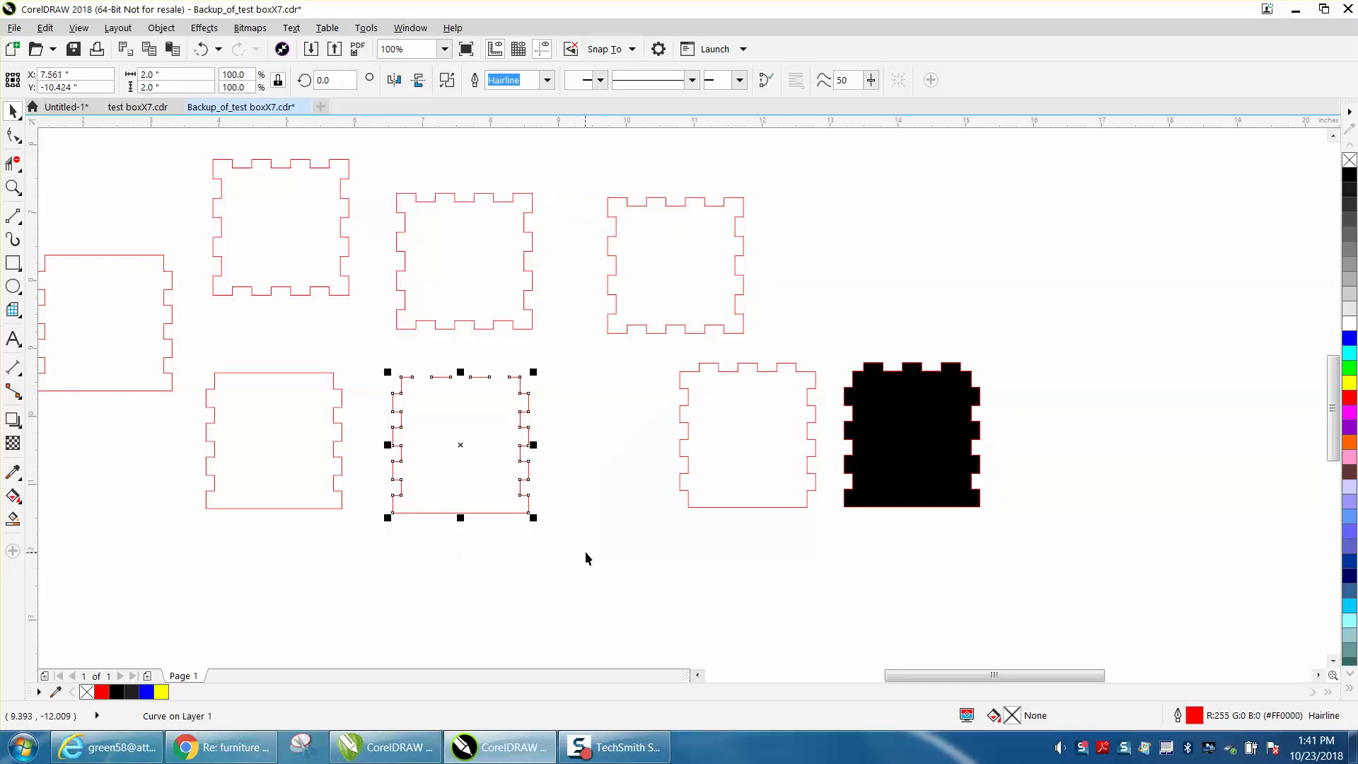
{"action": "key", "text": "Delete"}
{"action": "left_click_drag", "start_coordinate": [950, 485], "coordinate": [954, 485]}
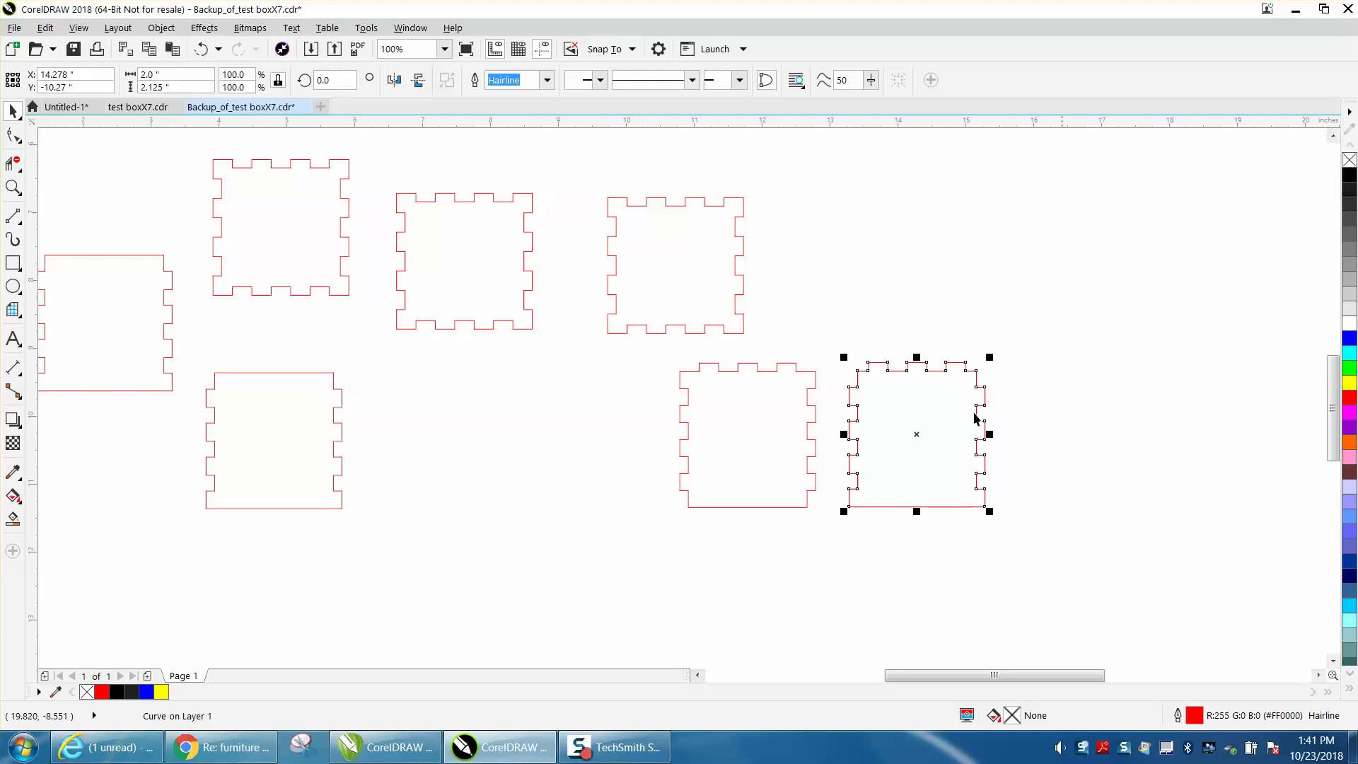
Delete the lower-left and partly visible far-left panel outlines
{"action": "left_click", "coordinate": [261, 373]}
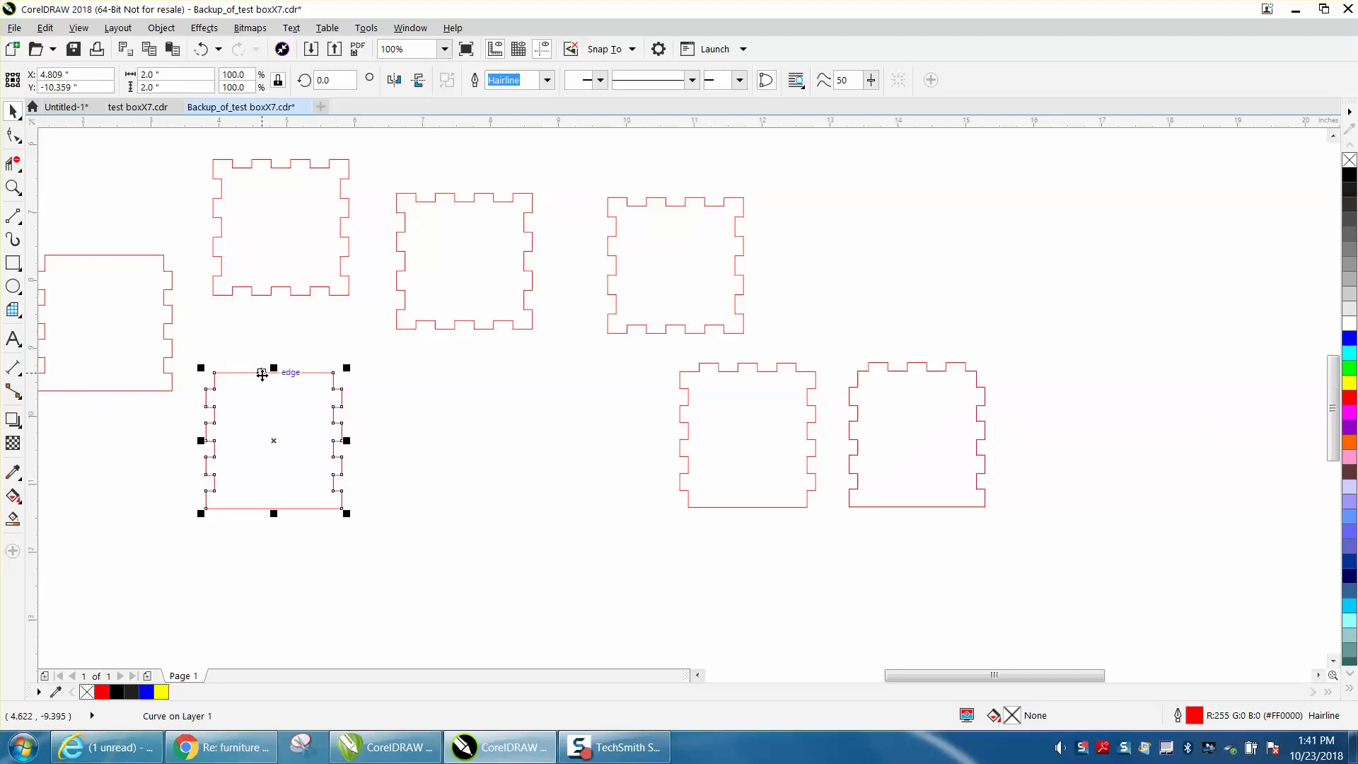
{"action": "key", "text": "Delete"}
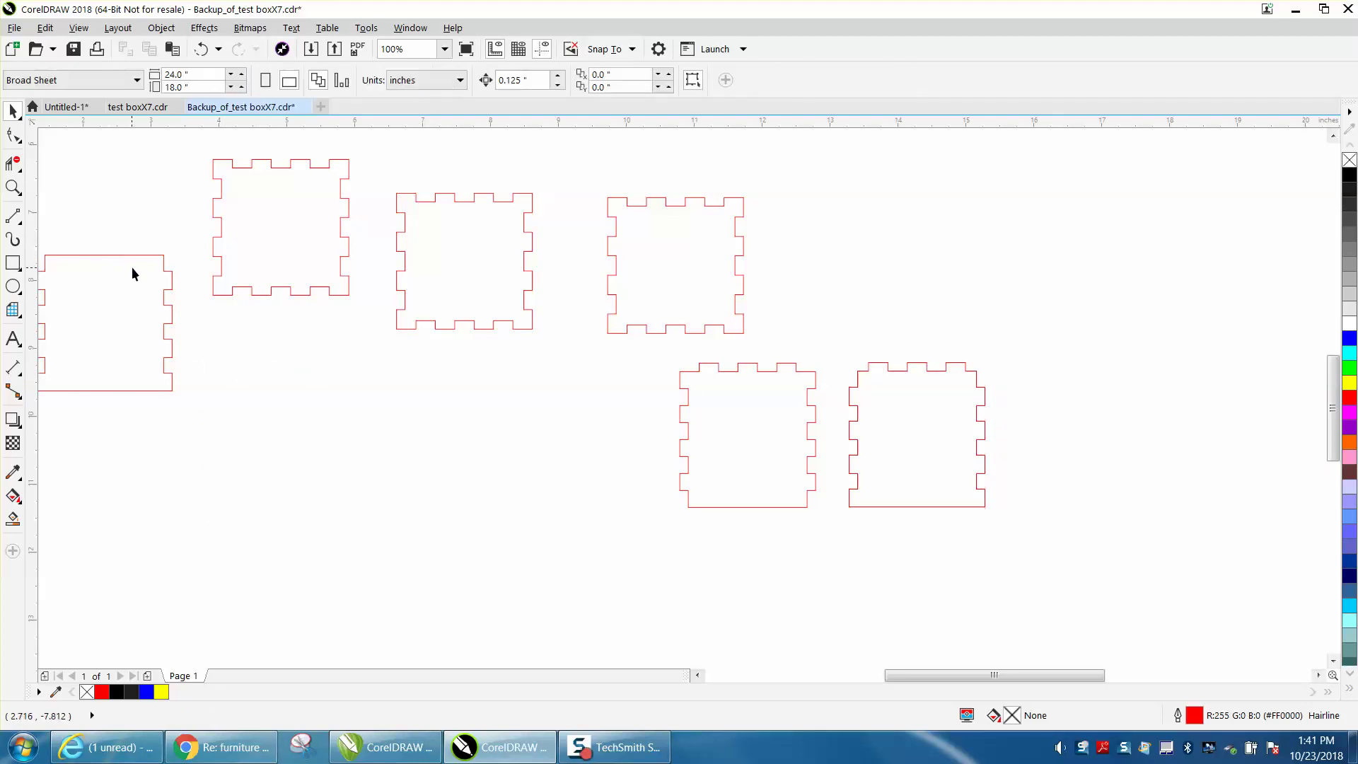
{"action": "left_click", "coordinate": [137, 254]}
{"action": "key", "text": "Delete"}
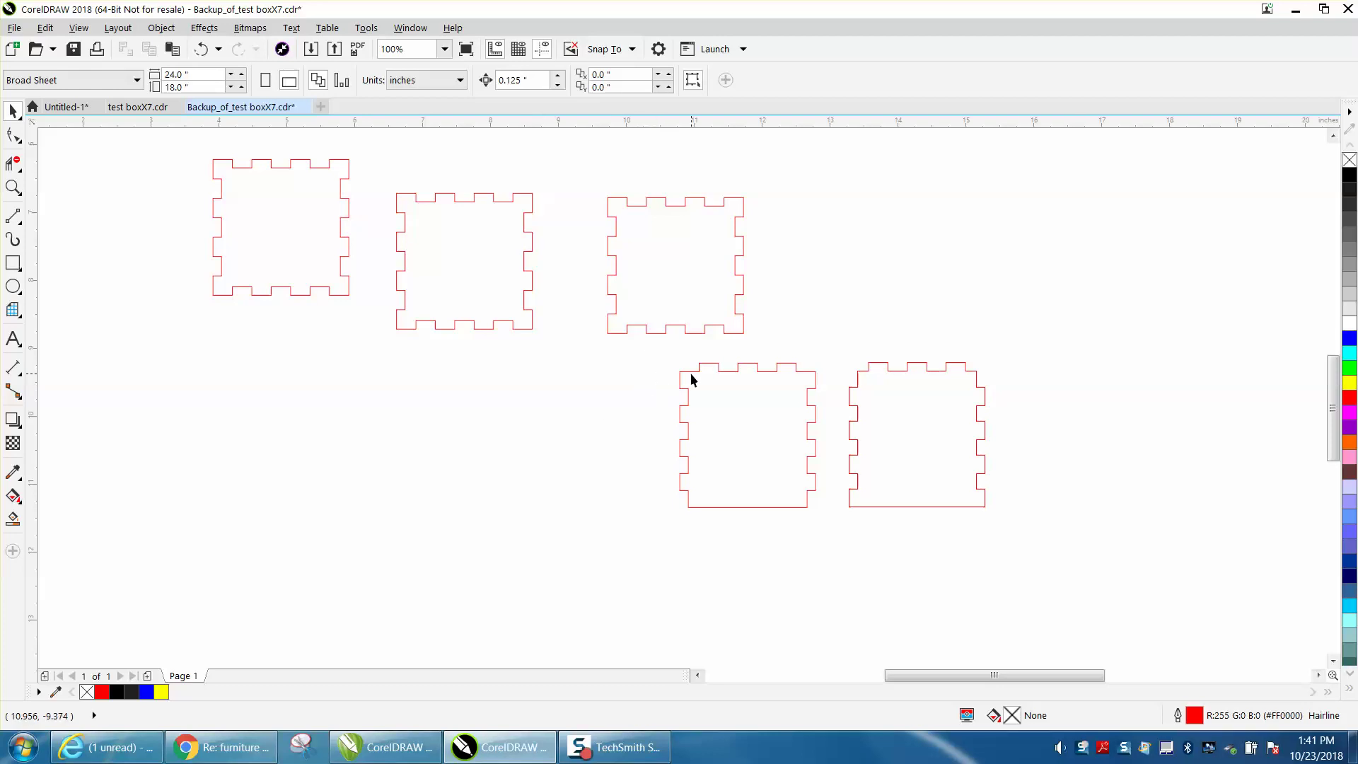
{"action": "left_click_drag", "start_coordinate": [696, 419], "coordinate": [1040, 543]}
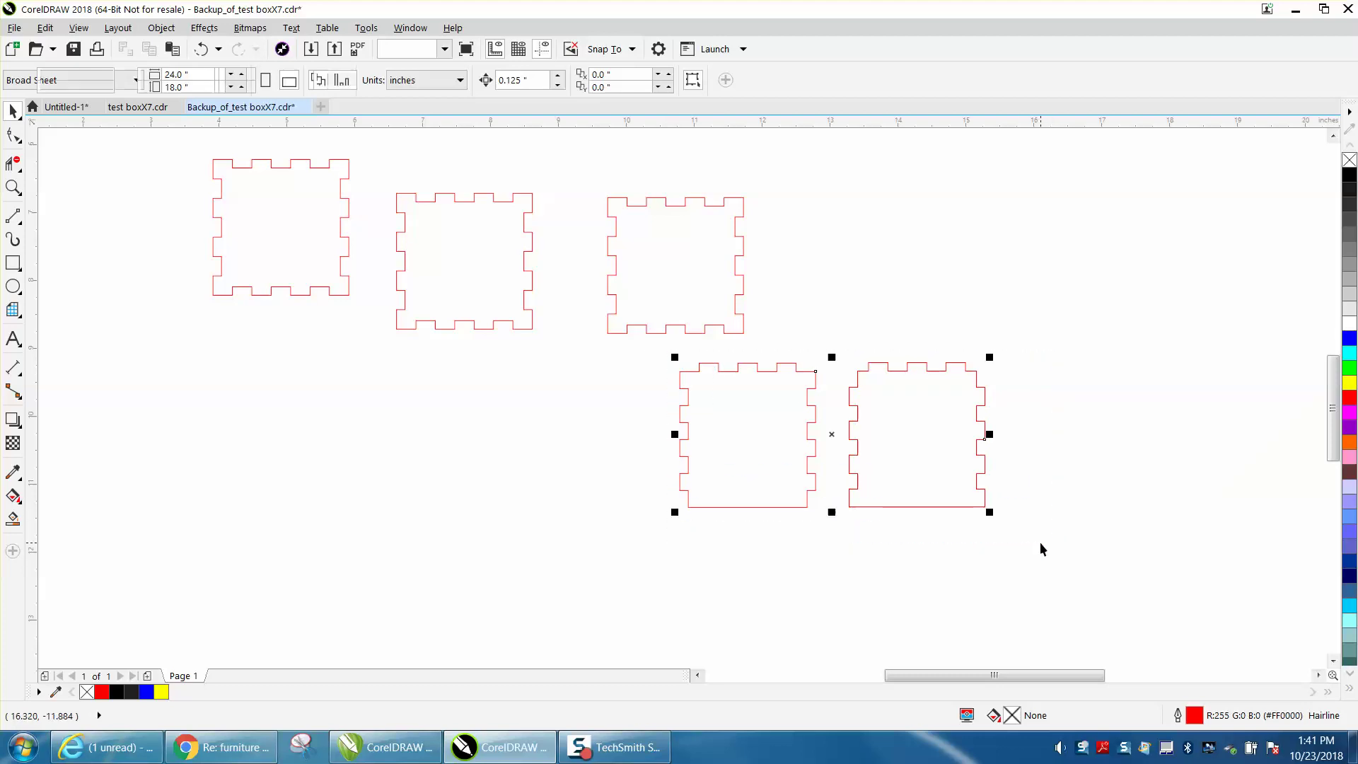
Copy the two lower panels off-page left, delete the four old boxes, and shift a box slightly left
{"action": "scroll", "coordinate": [1064, 550], "scroll_direction": "down", "scroll_amount": 1}
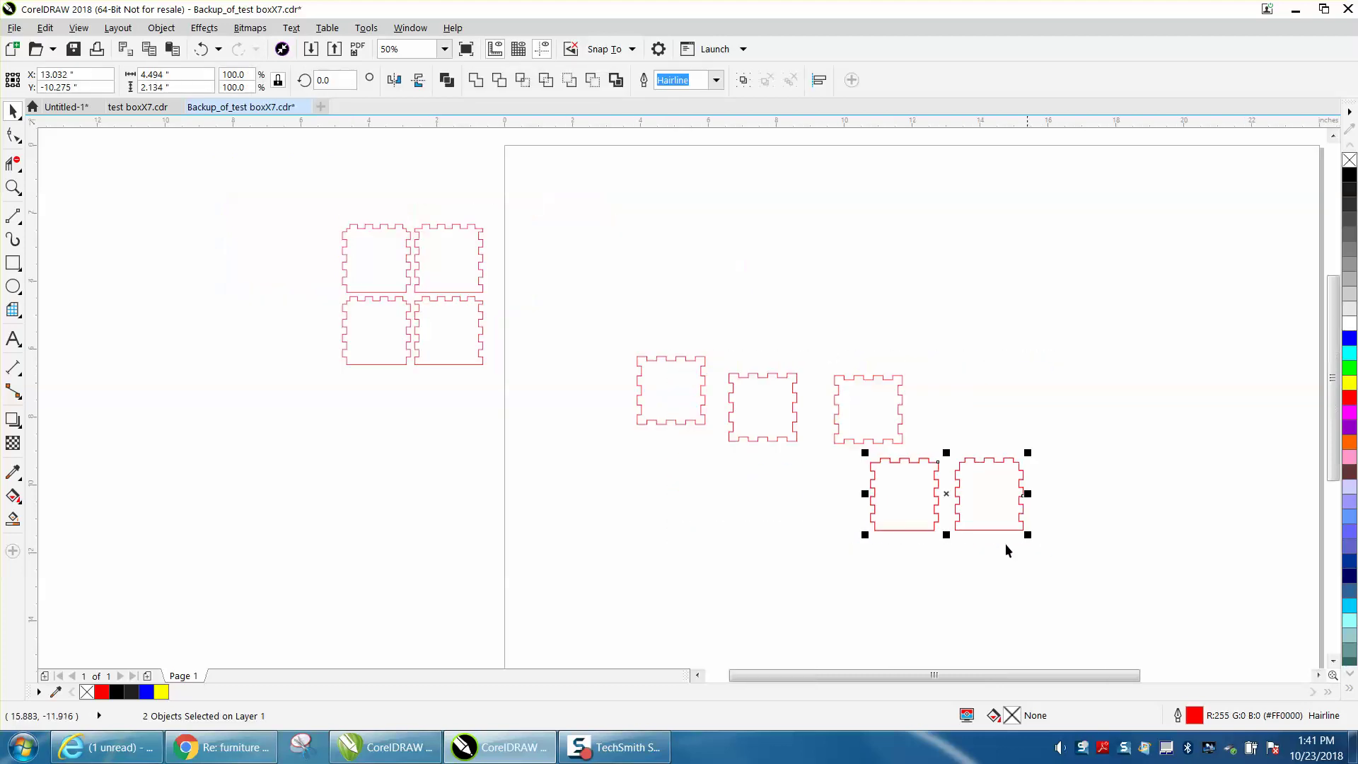
{"action": "left_click_drag", "start_coordinate": [950, 497], "coordinate": [403, 500]}
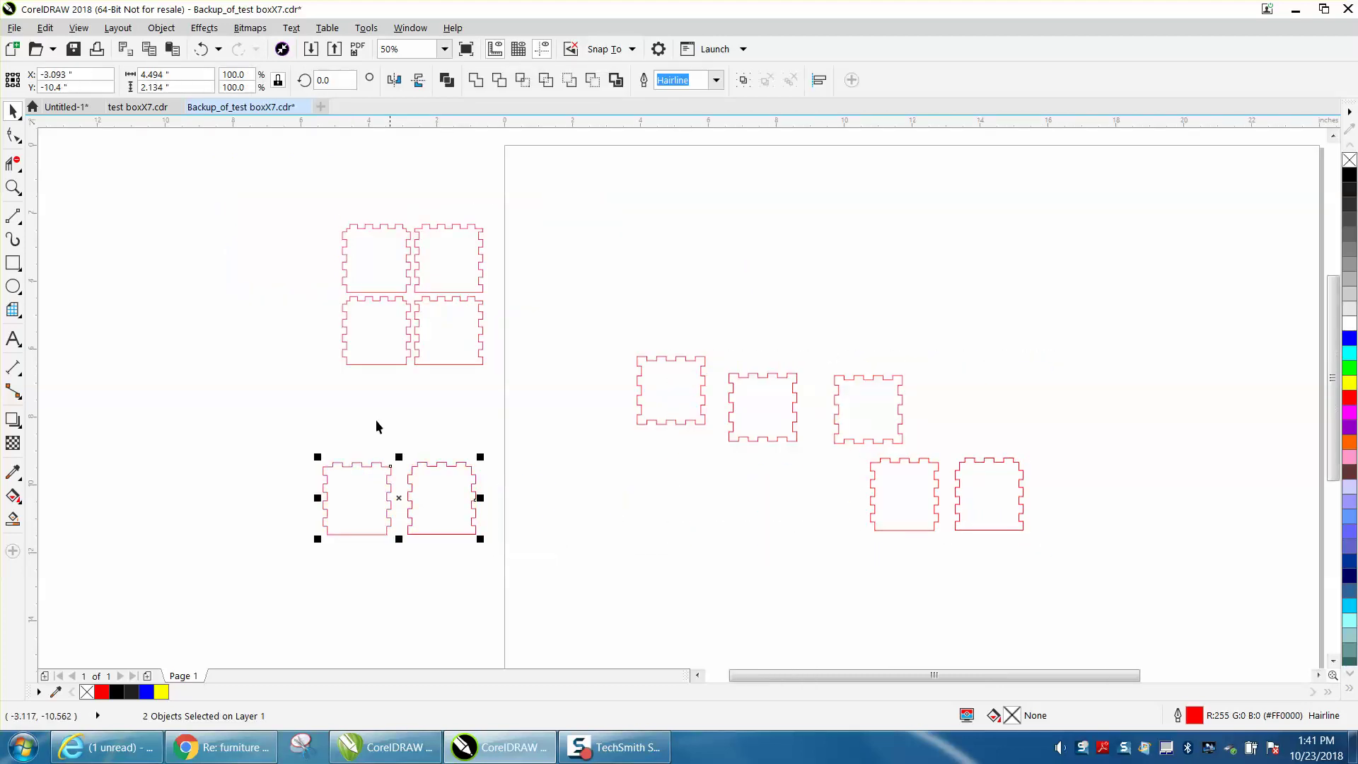
{"action": "left_click_drag", "start_coordinate": [316, 208], "coordinate": [548, 377]}
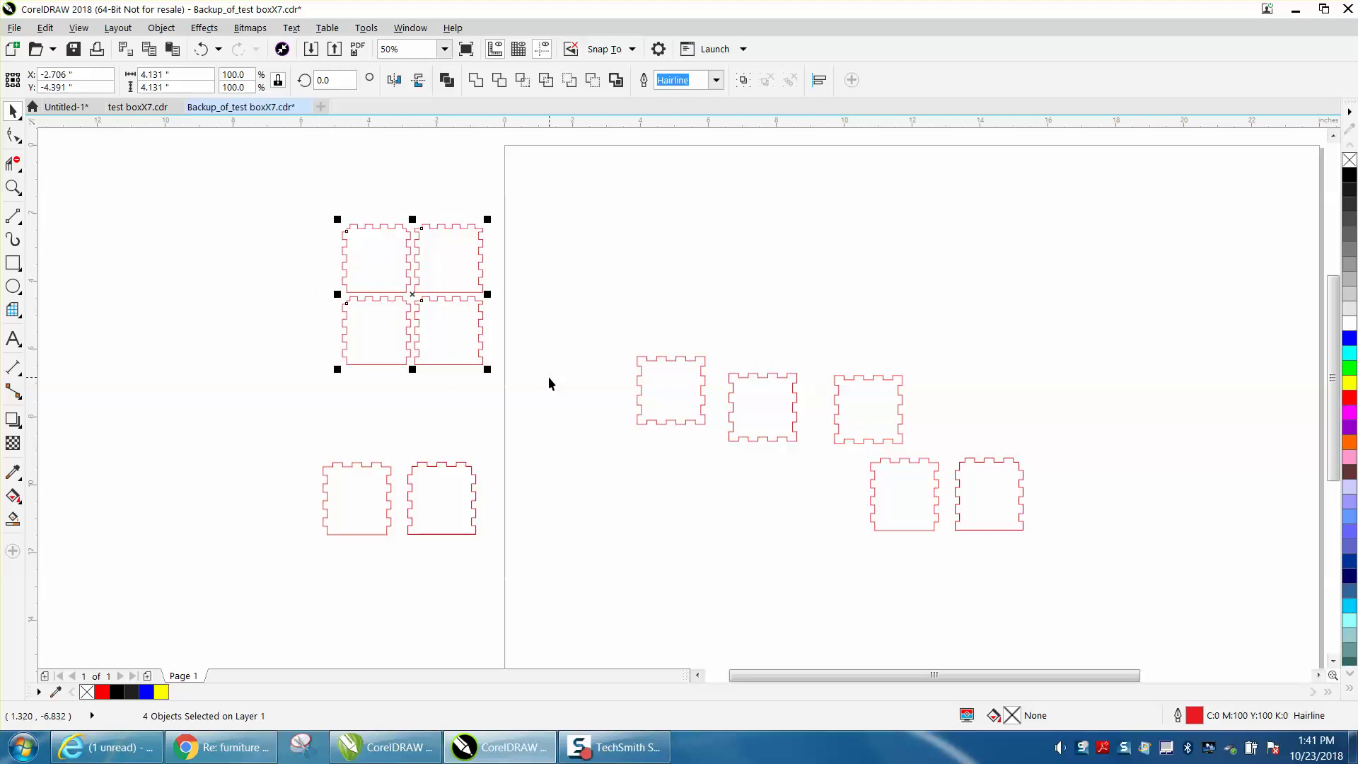
{"action": "key", "text": "Delete"}
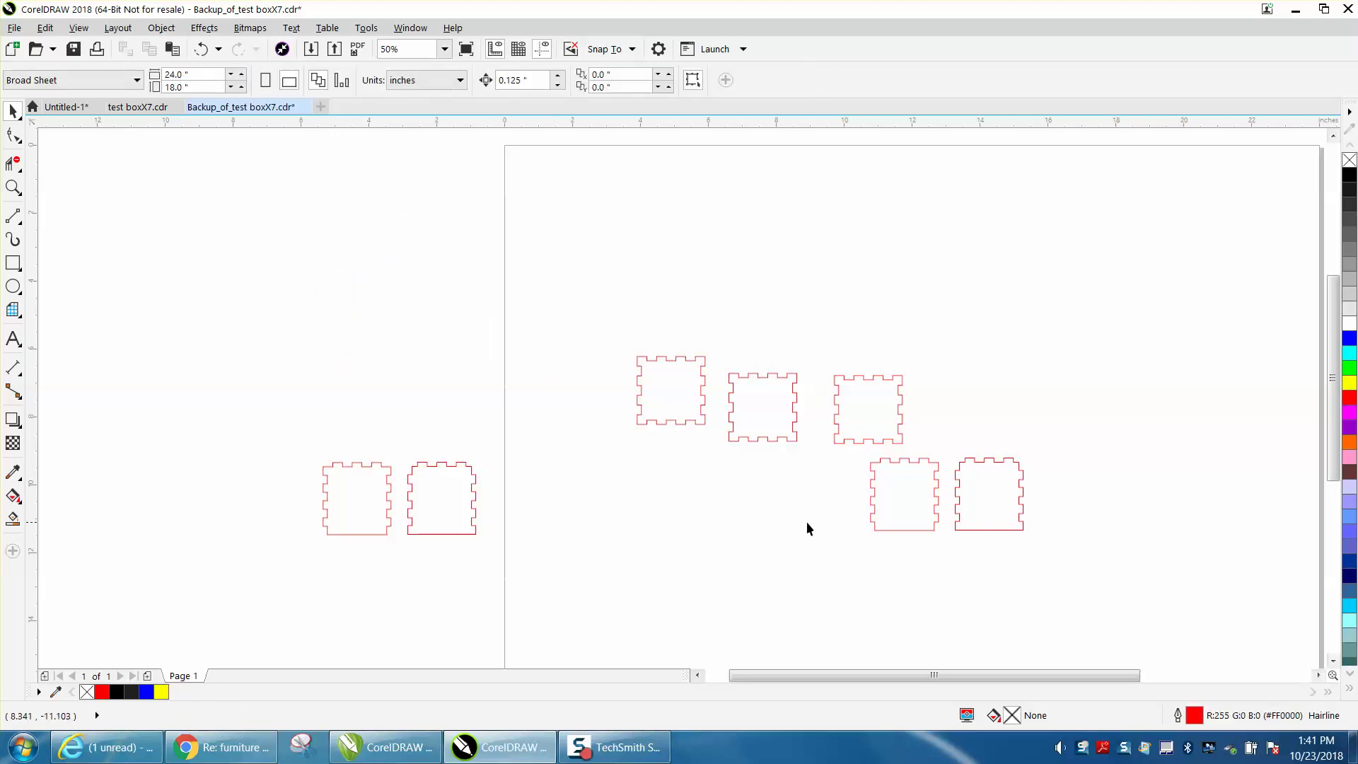
{"action": "left_click", "coordinate": [874, 510]}
{"action": "left_click_drag", "start_coordinate": [874, 510], "coordinate": [842, 511]}
{"action": "left_click", "coordinate": [24, 191]}
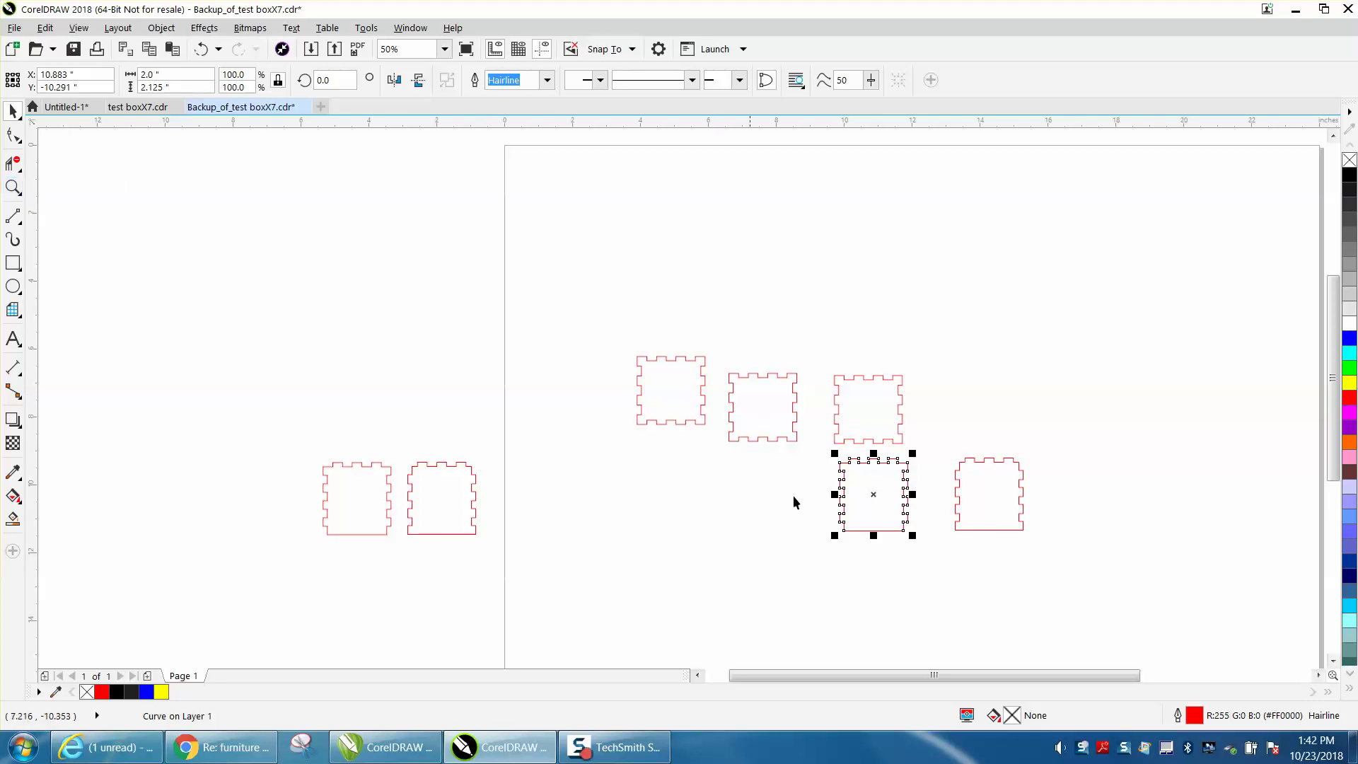
Snap one panel beneath the right upper panel and place two panels side by side at the page's top-left corner
{"action": "left_click_drag", "start_coordinate": [873, 493], "coordinate": [709, 491]}
{"action": "left_click_drag", "start_coordinate": [953, 506], "coordinate": [848, 515]}
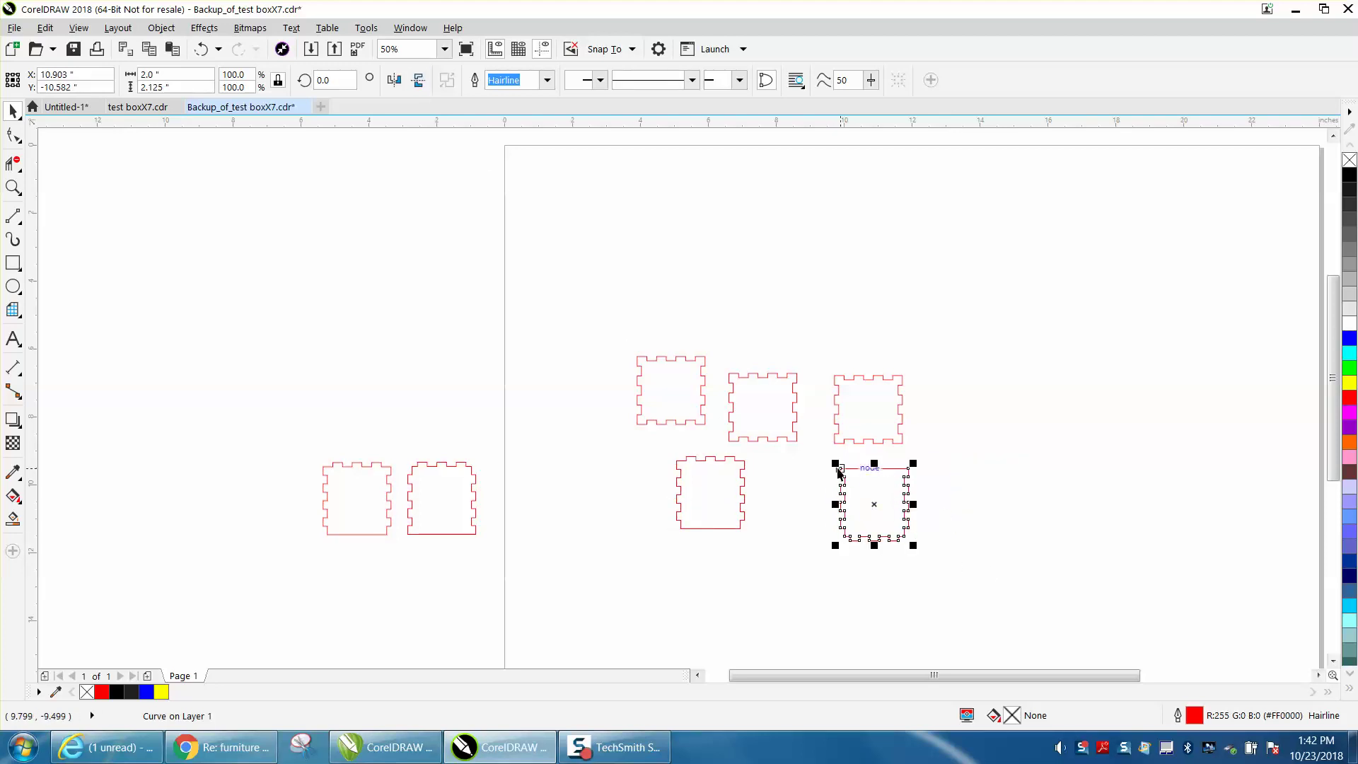
{"action": "left_click_drag", "start_coordinate": [842, 473], "coordinate": [835, 446]}
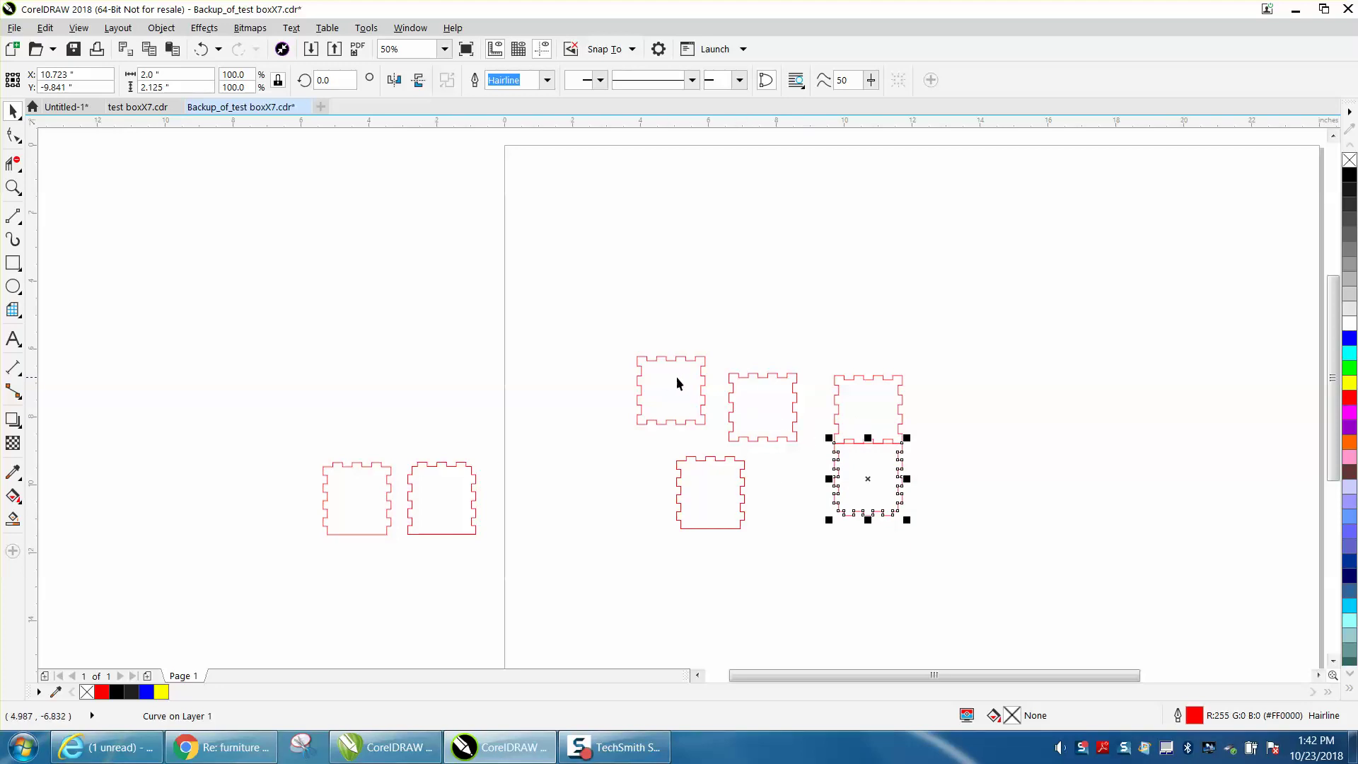
{"action": "left_click_drag", "start_coordinate": [676, 382], "coordinate": [561, 192]}
{"action": "left_click_drag", "start_coordinate": [742, 400], "coordinate": [625, 200]}
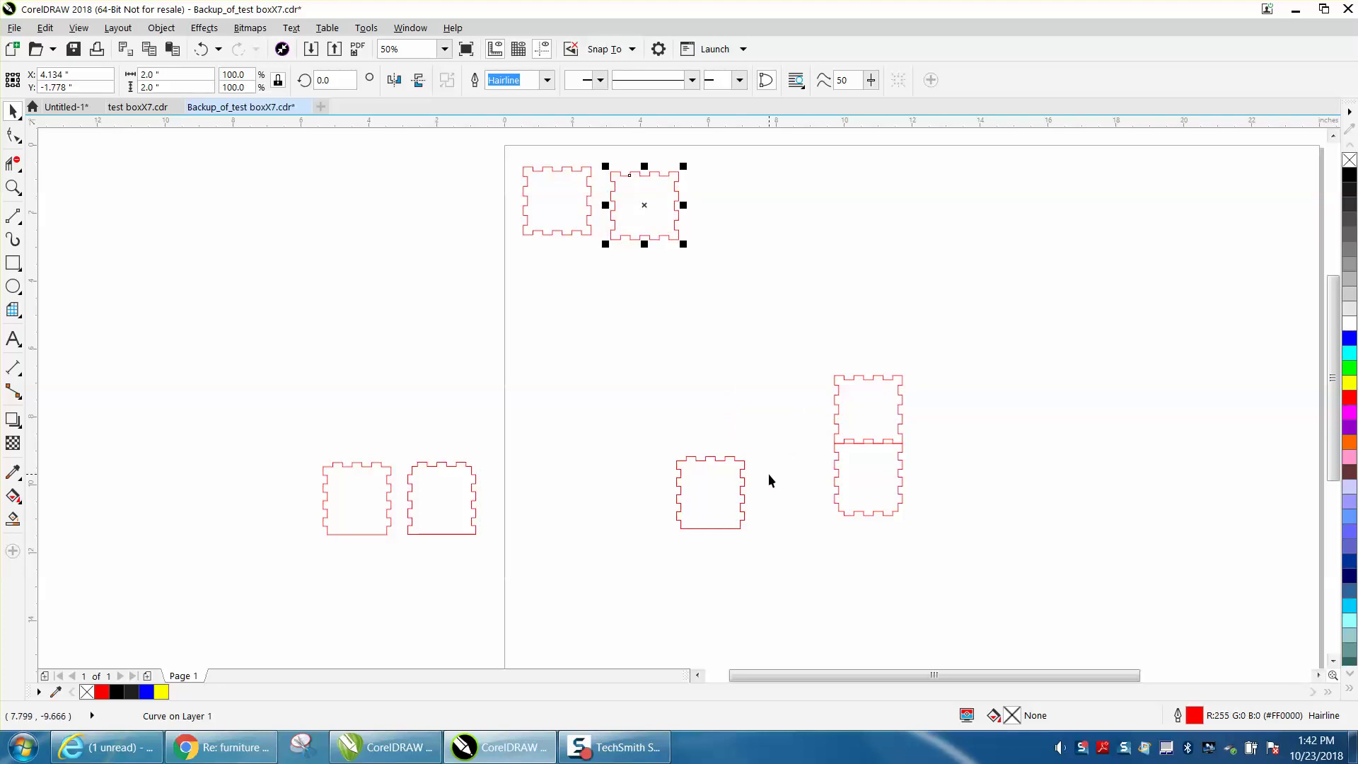